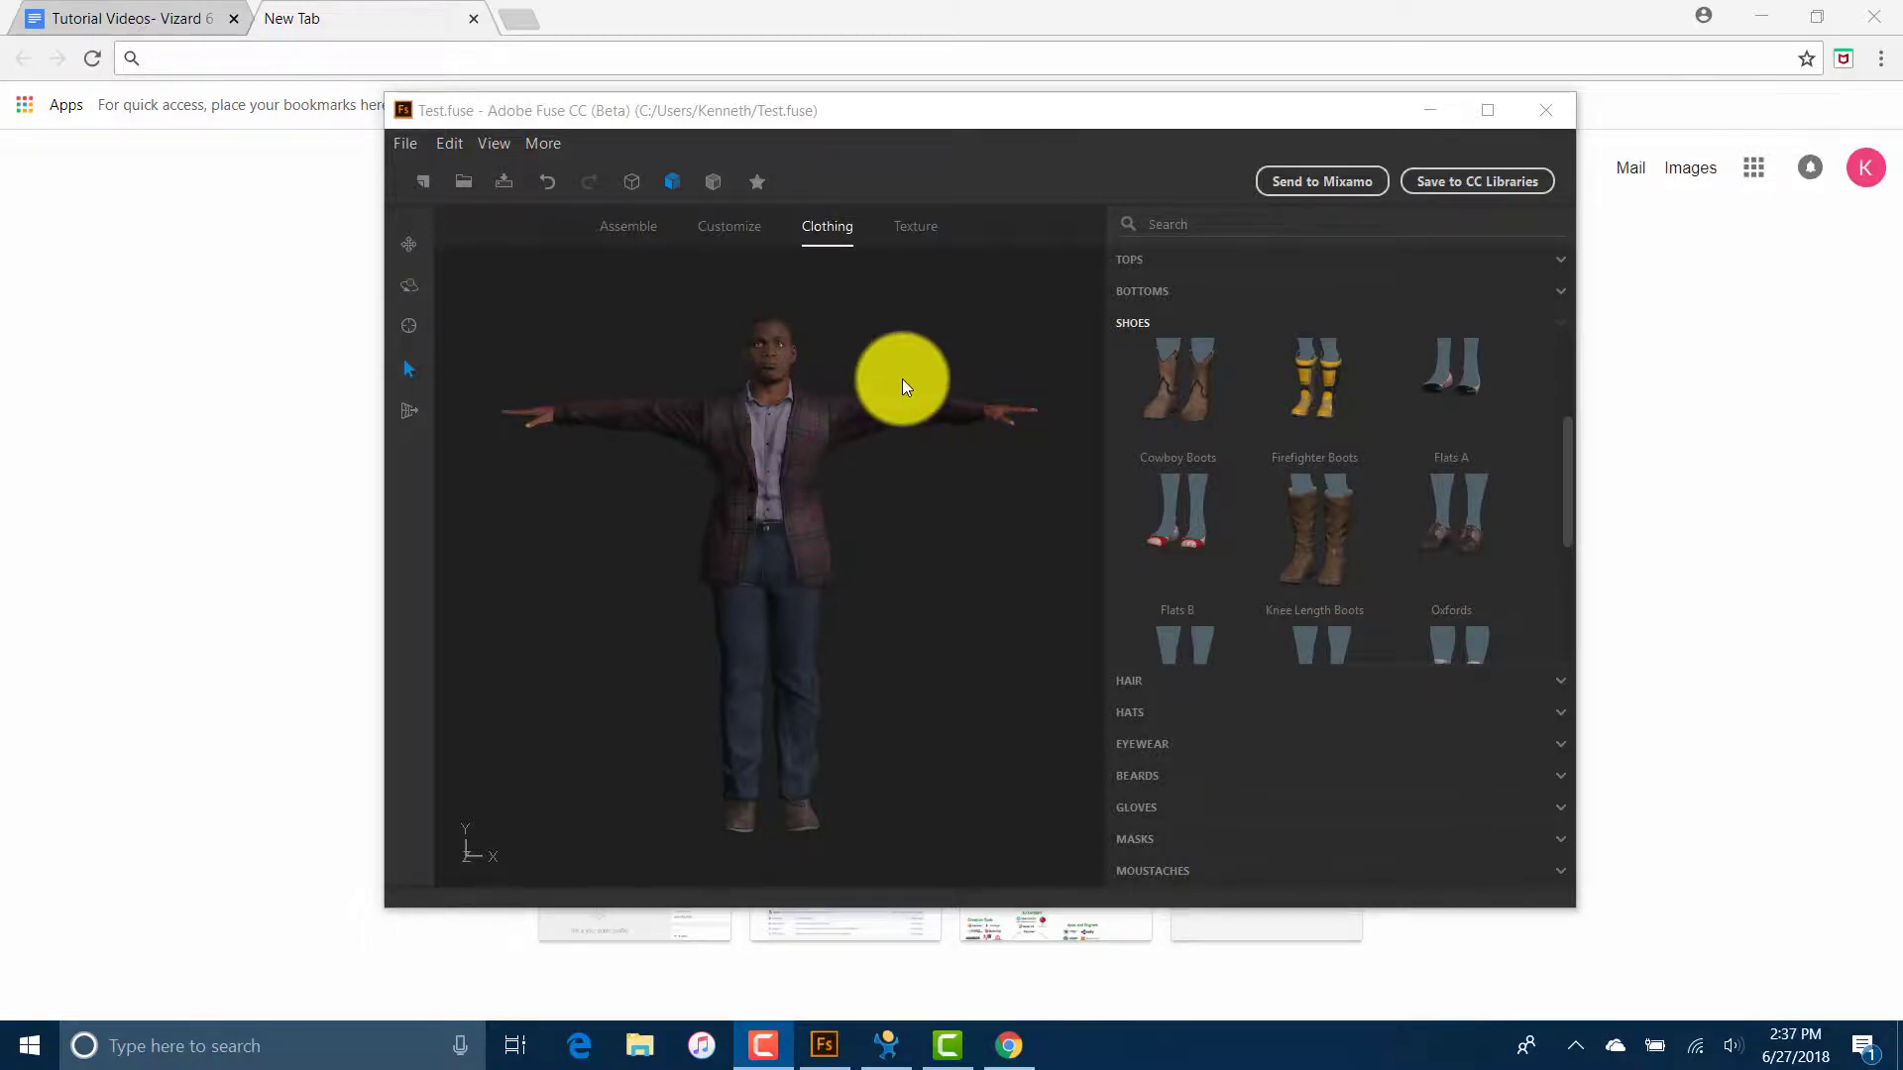
# Step: Upload the Fuse character to Mixamo with Animate with Mixamo, keeping its name
pyautogui.moveTo(902, 379)
pyautogui.mouseDown()
pyautogui.moveTo(825, 424)
pyautogui.moveTo(894, 423)
pyautogui.mouseUp()
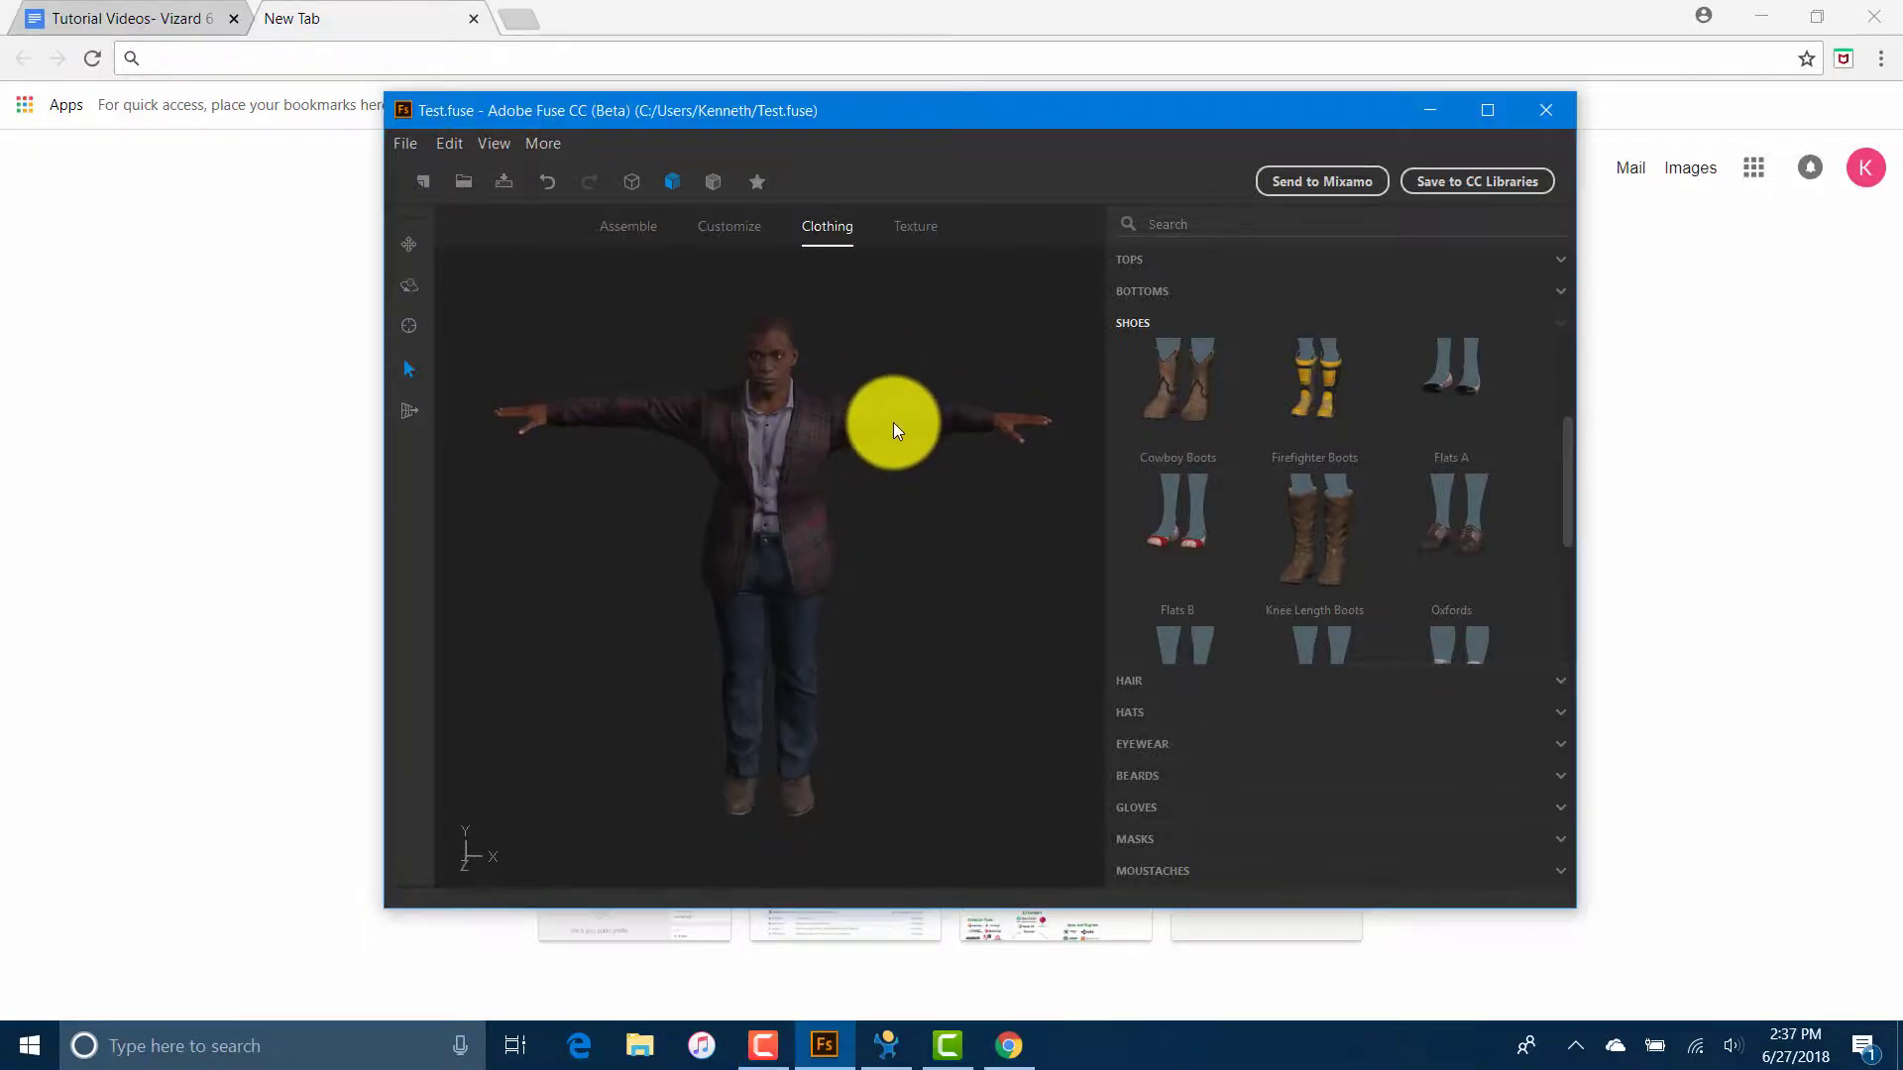
pyautogui.click(407, 147)
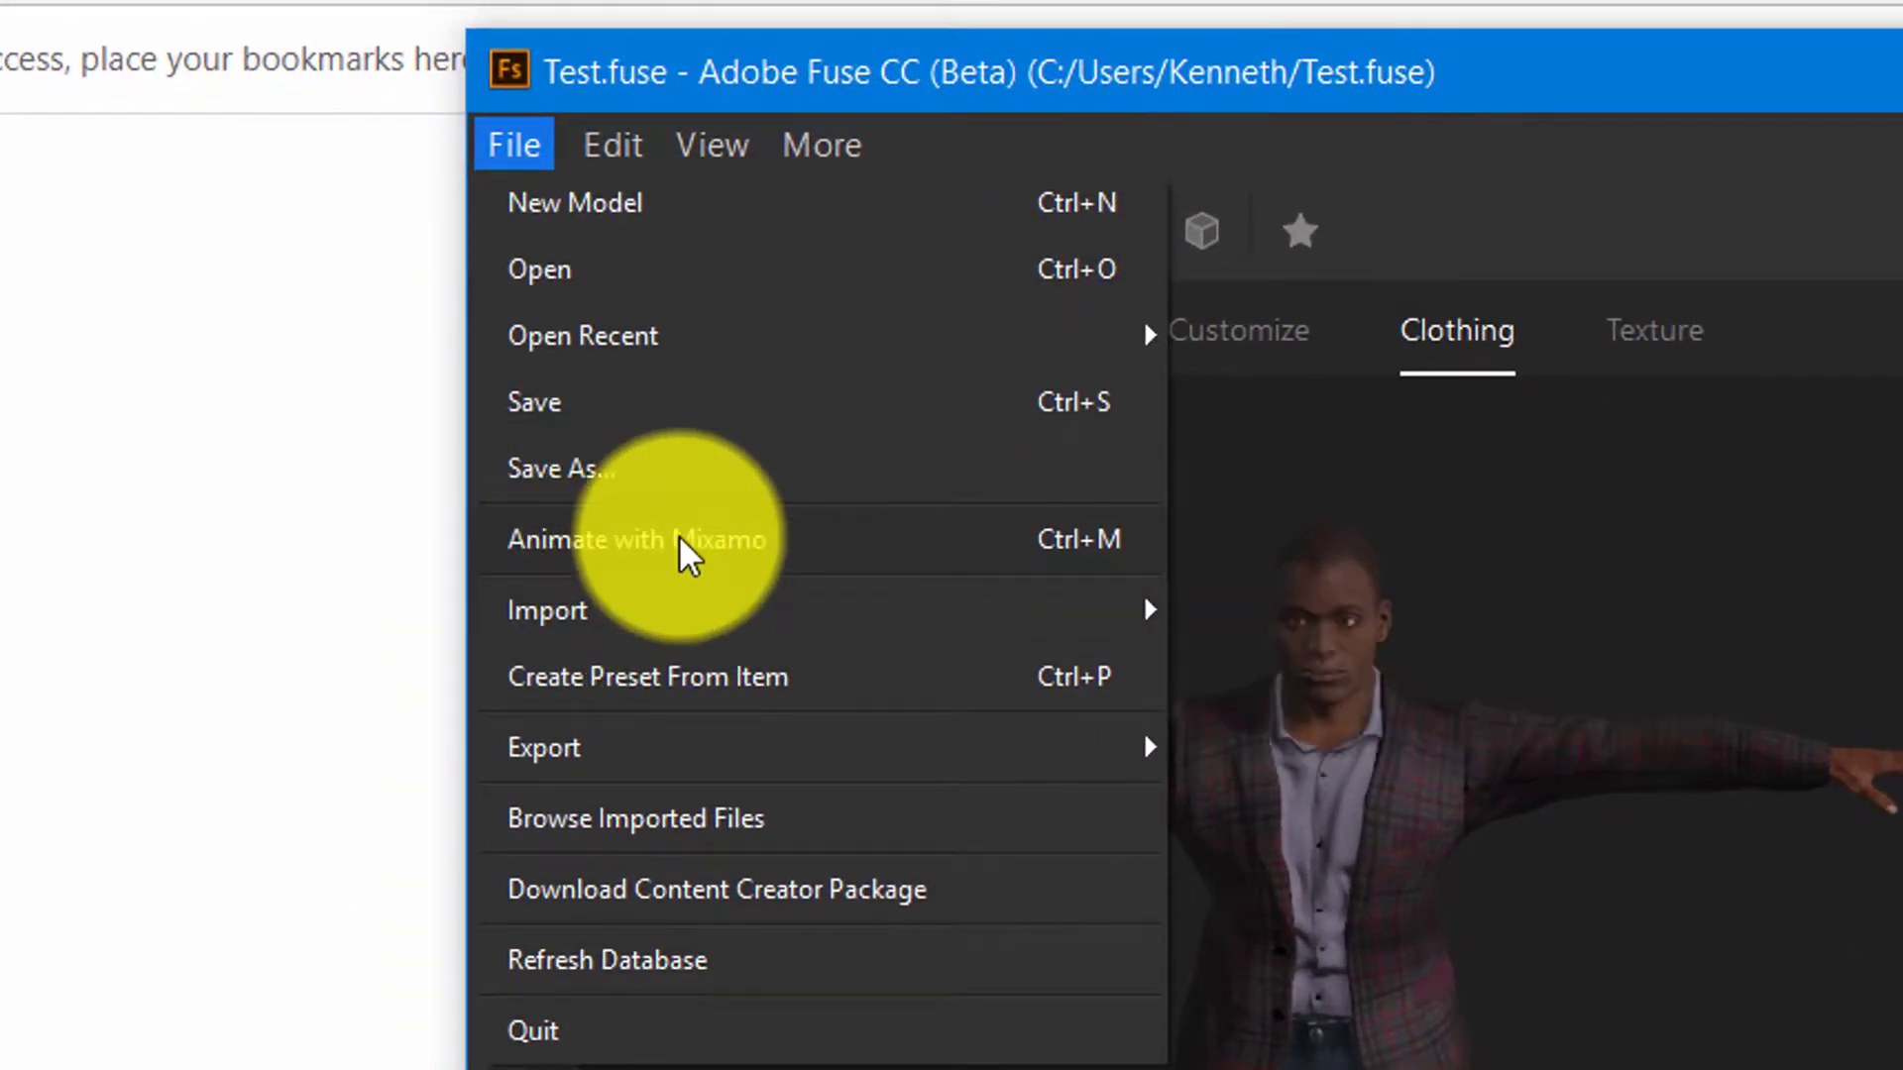
pyautogui.click(680, 535)
pyautogui.write('Albert')
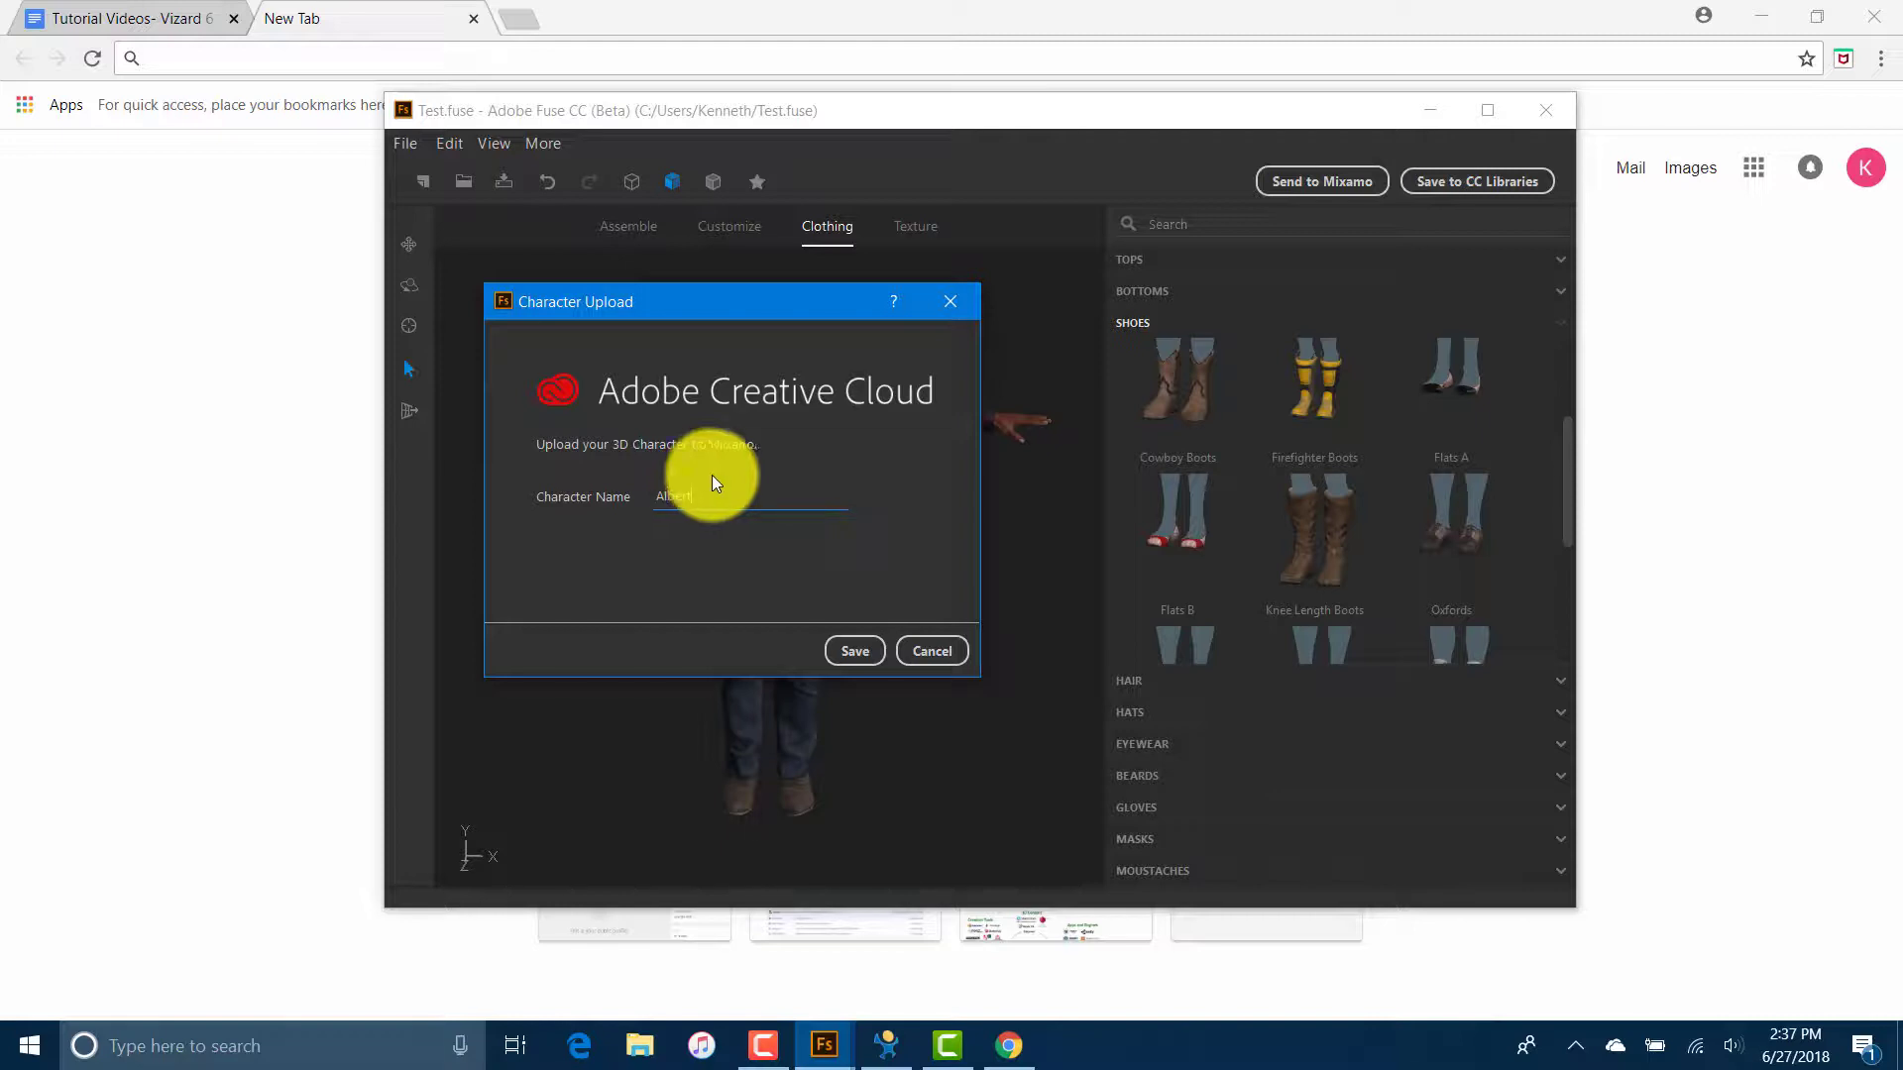
pyautogui.click(868, 654)
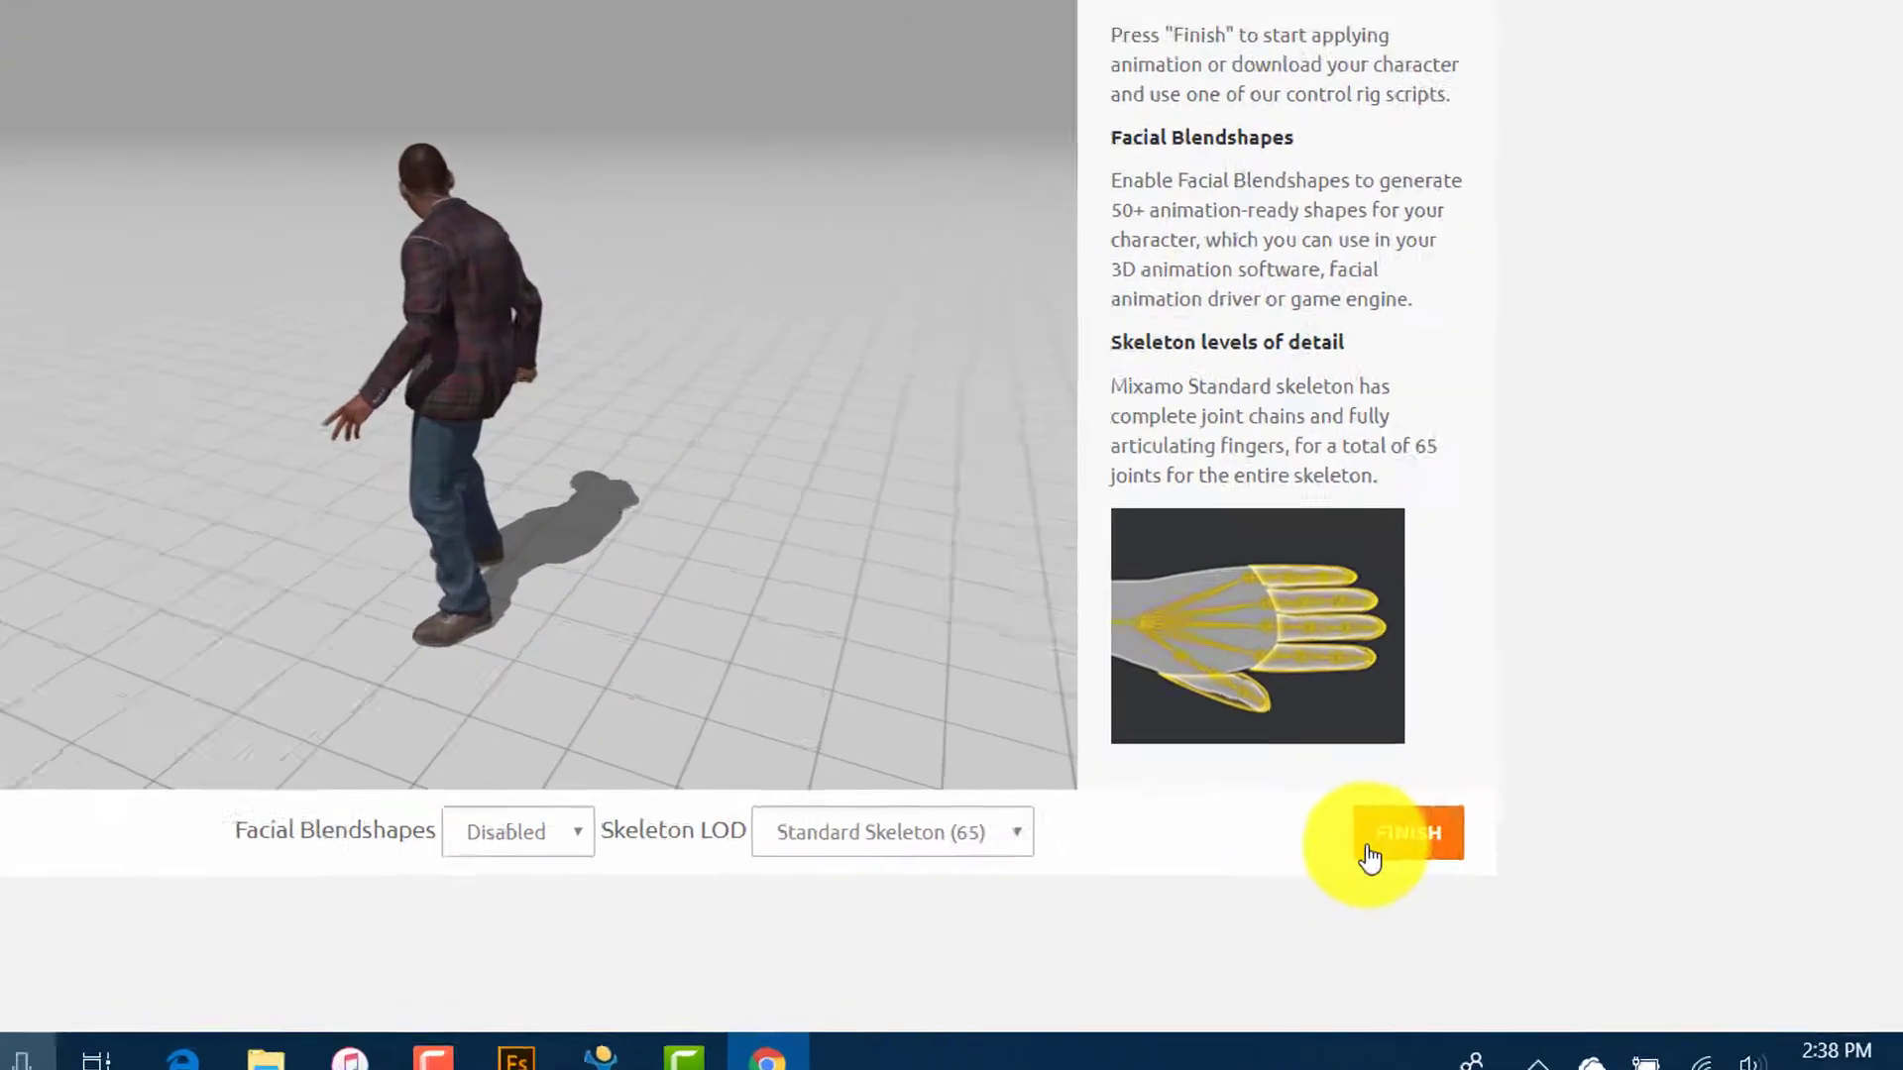
# Step: Finish auto-rigging and download the character as FBX in T-pose to Desktop\Tutorial\Albert.fbx
pyautogui.click(1370, 858)
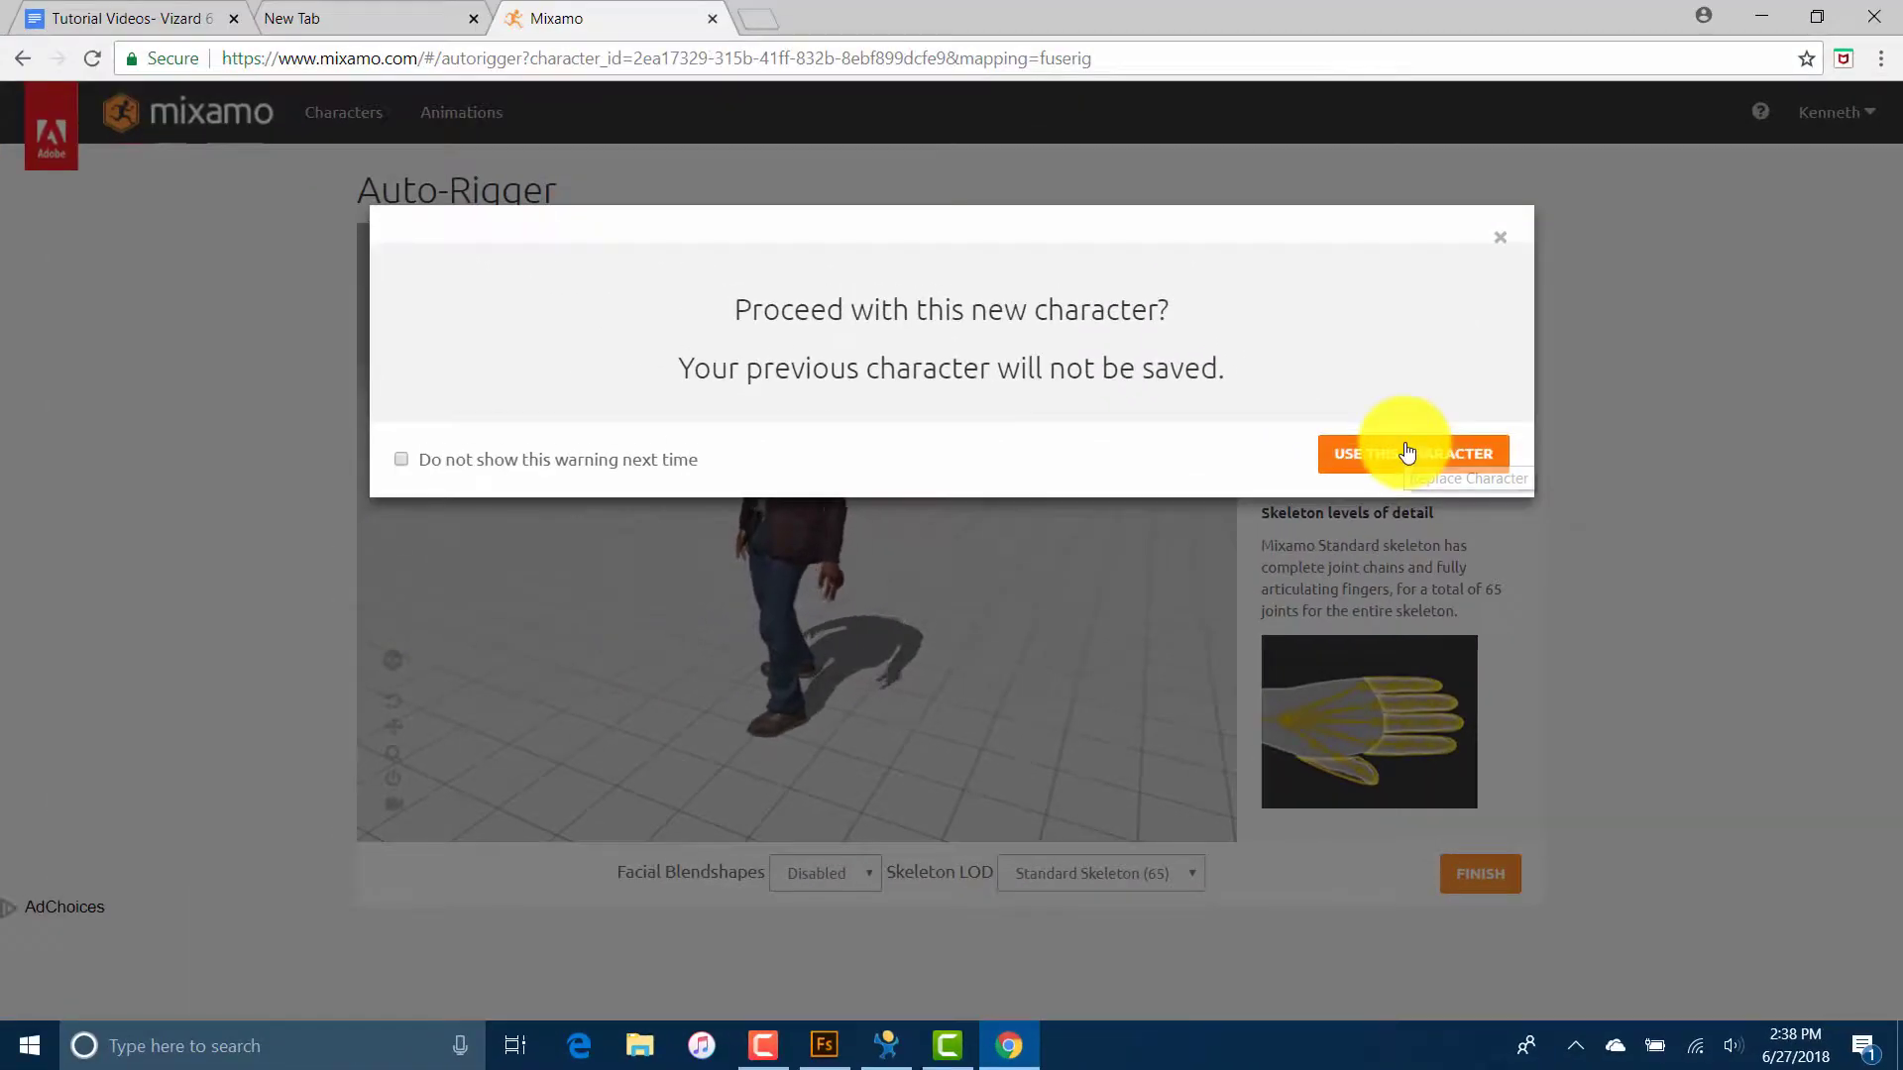
pyautogui.click(1408, 452)
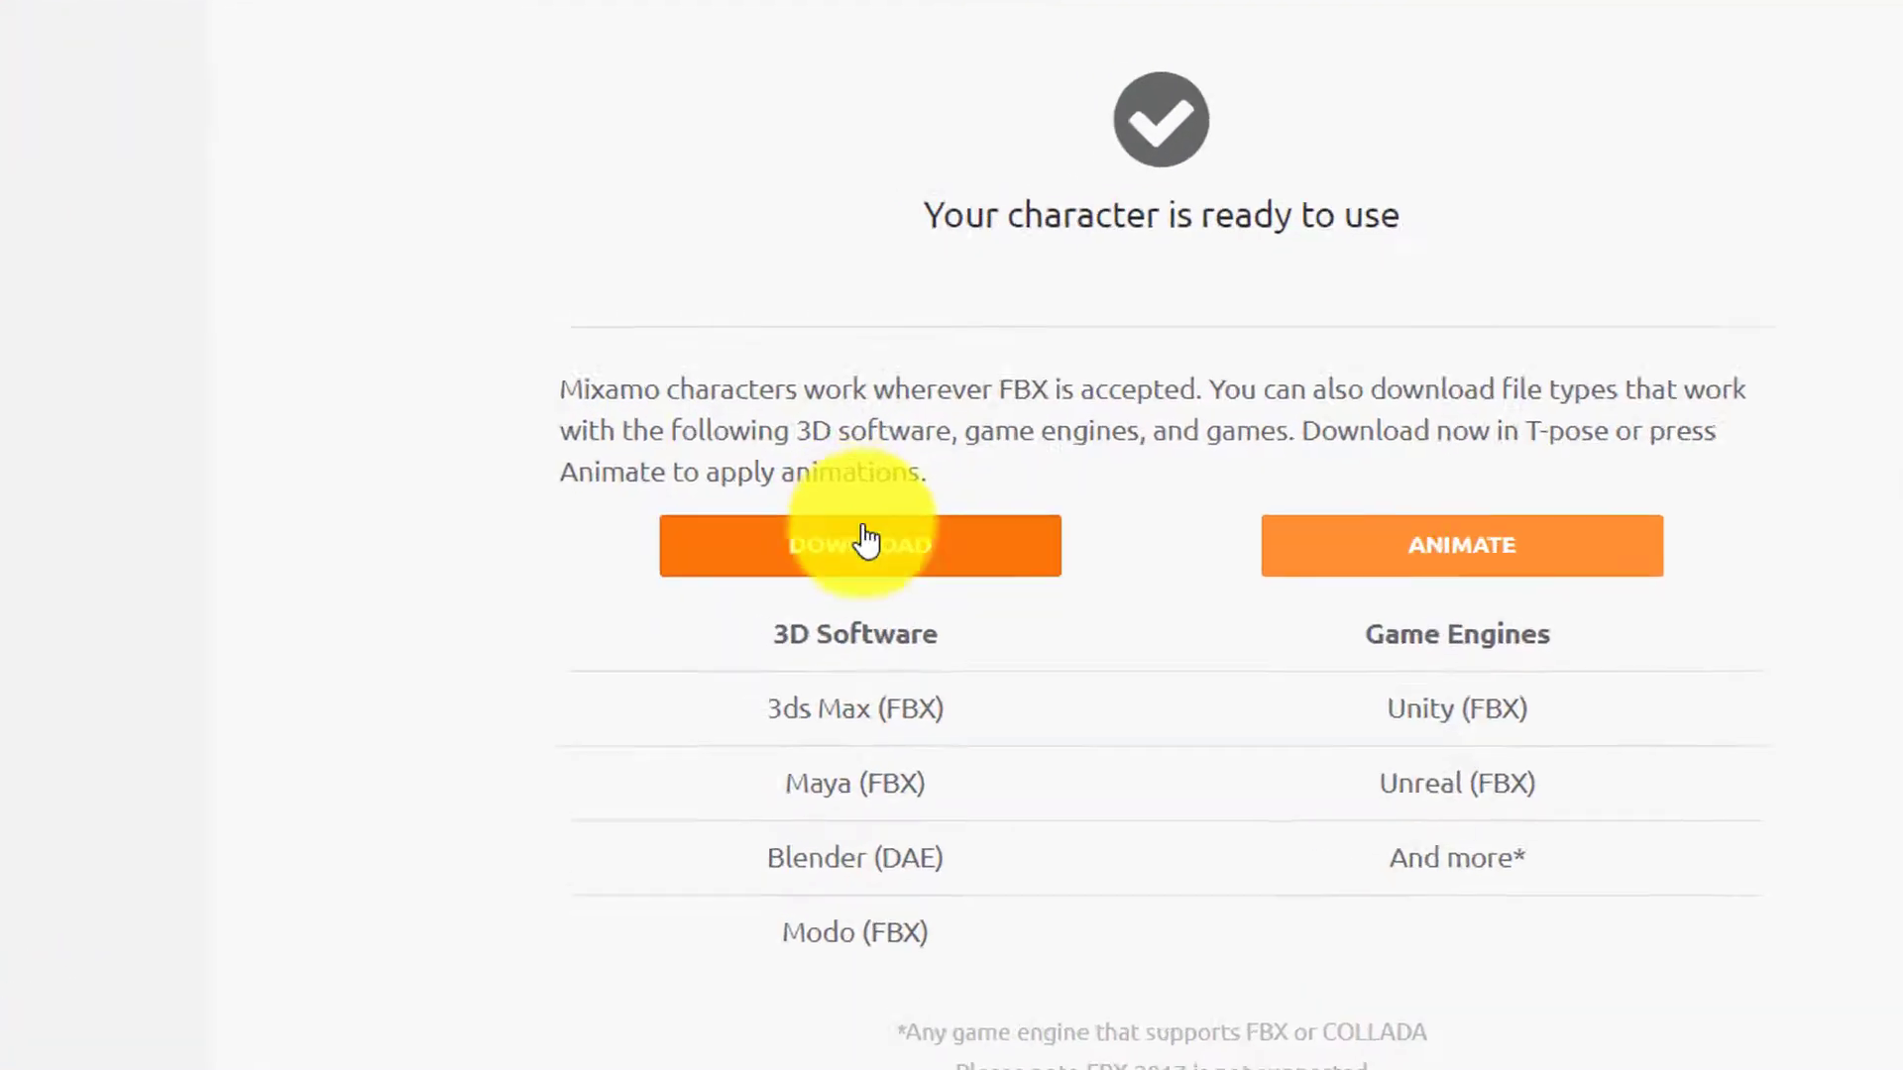
pyautogui.click(866, 540)
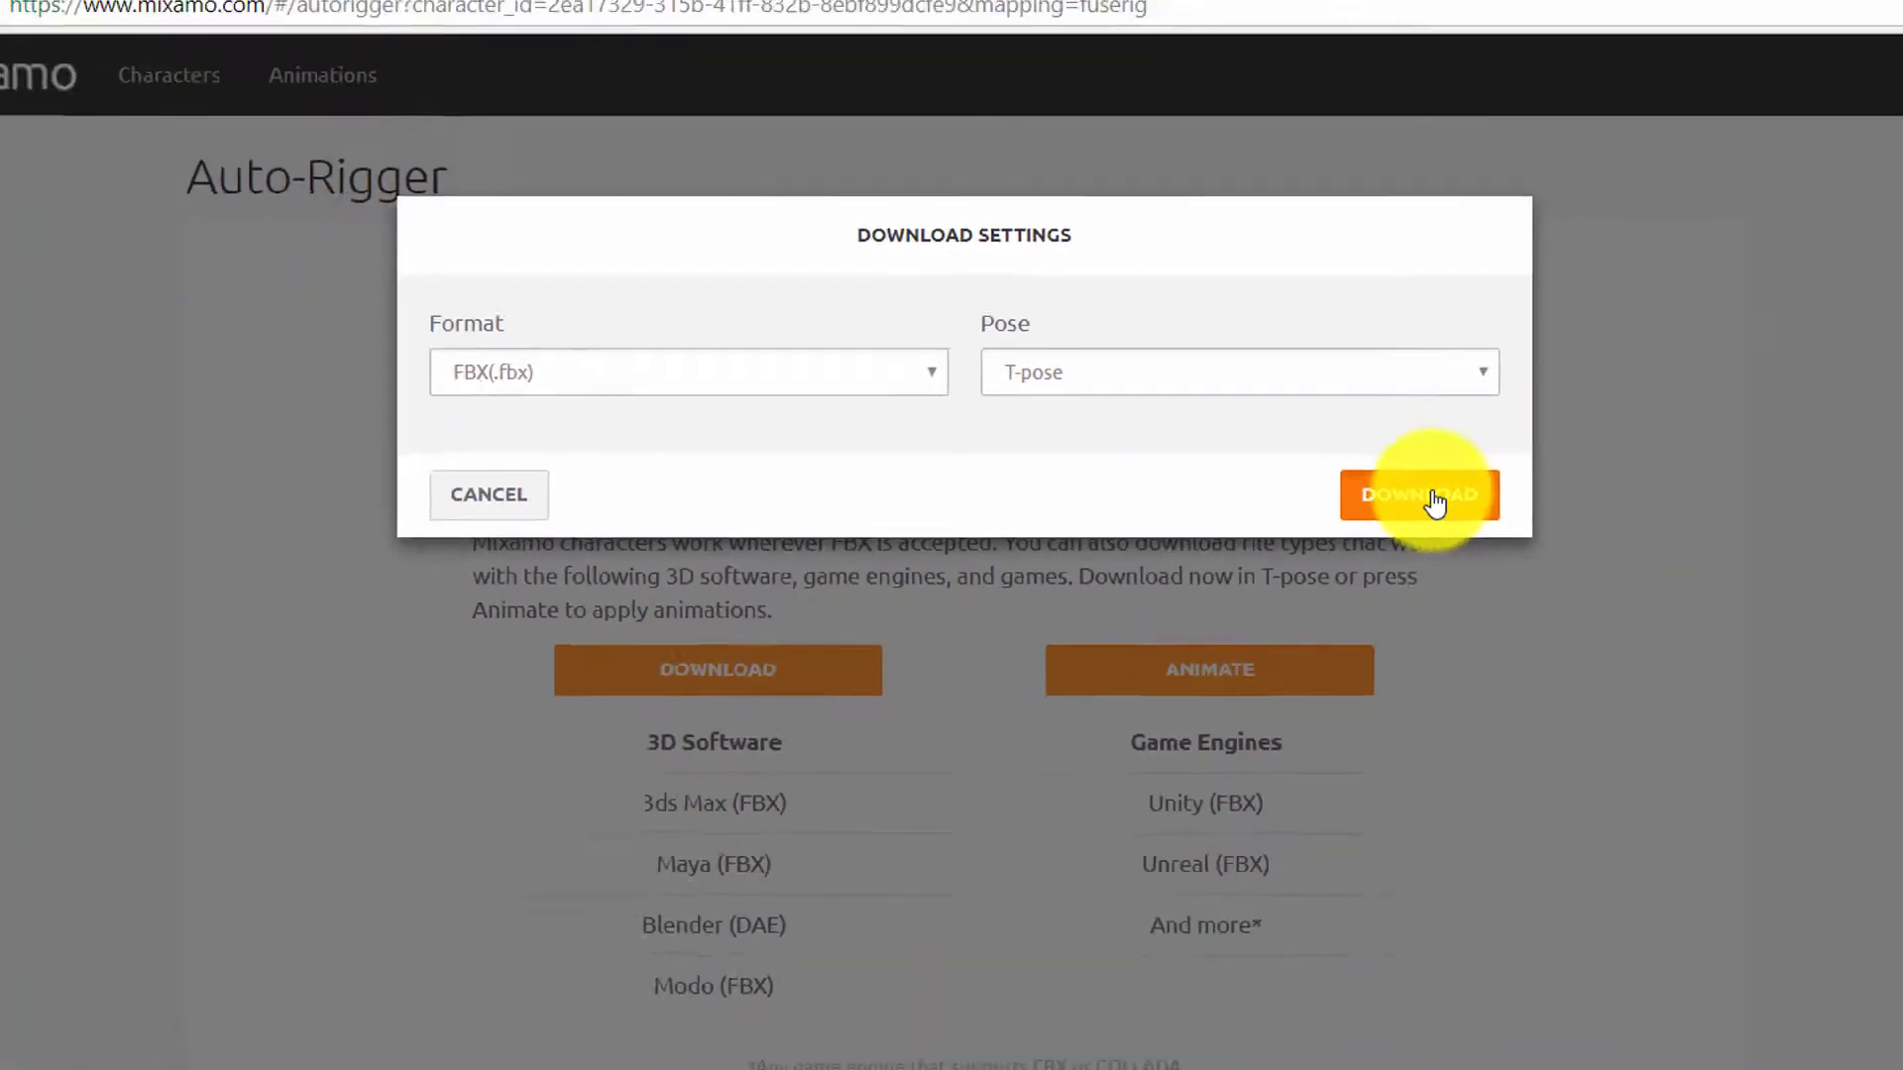
pyautogui.click(1434, 501)
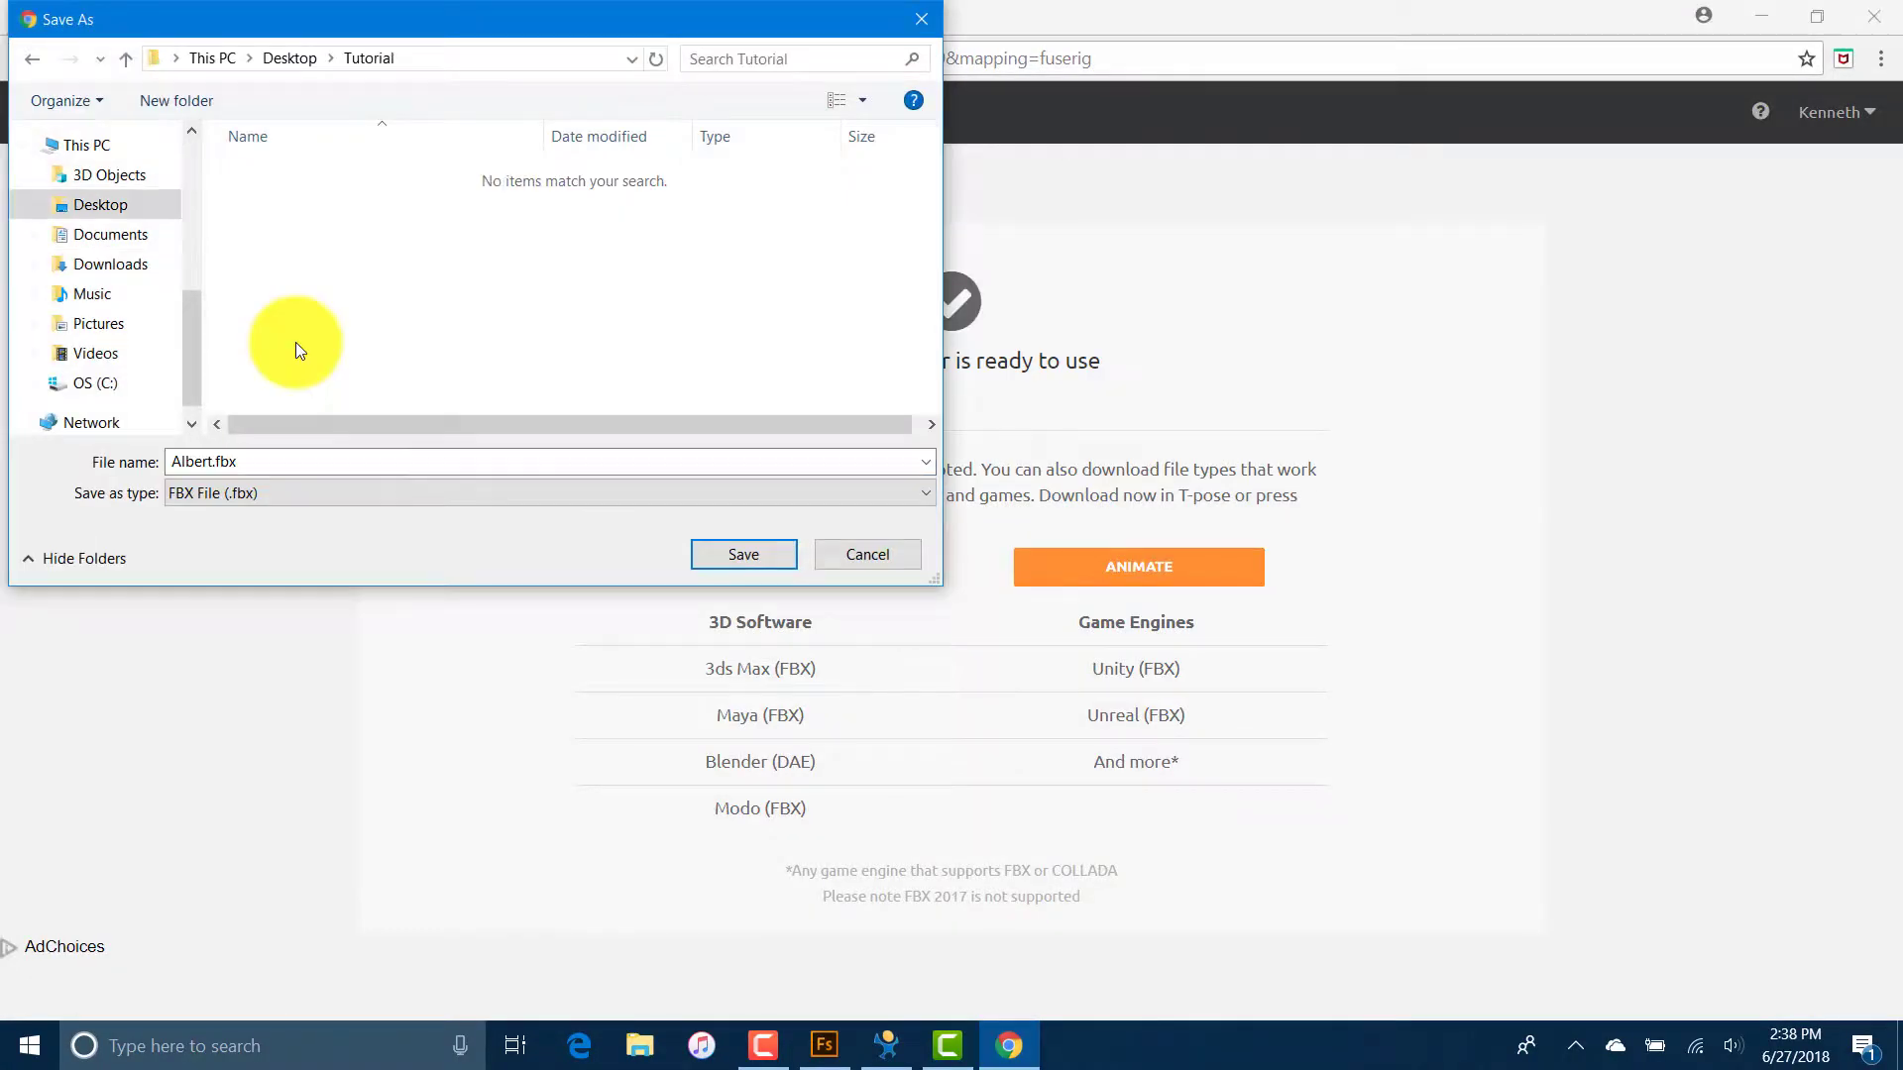
pyautogui.click(763, 557)
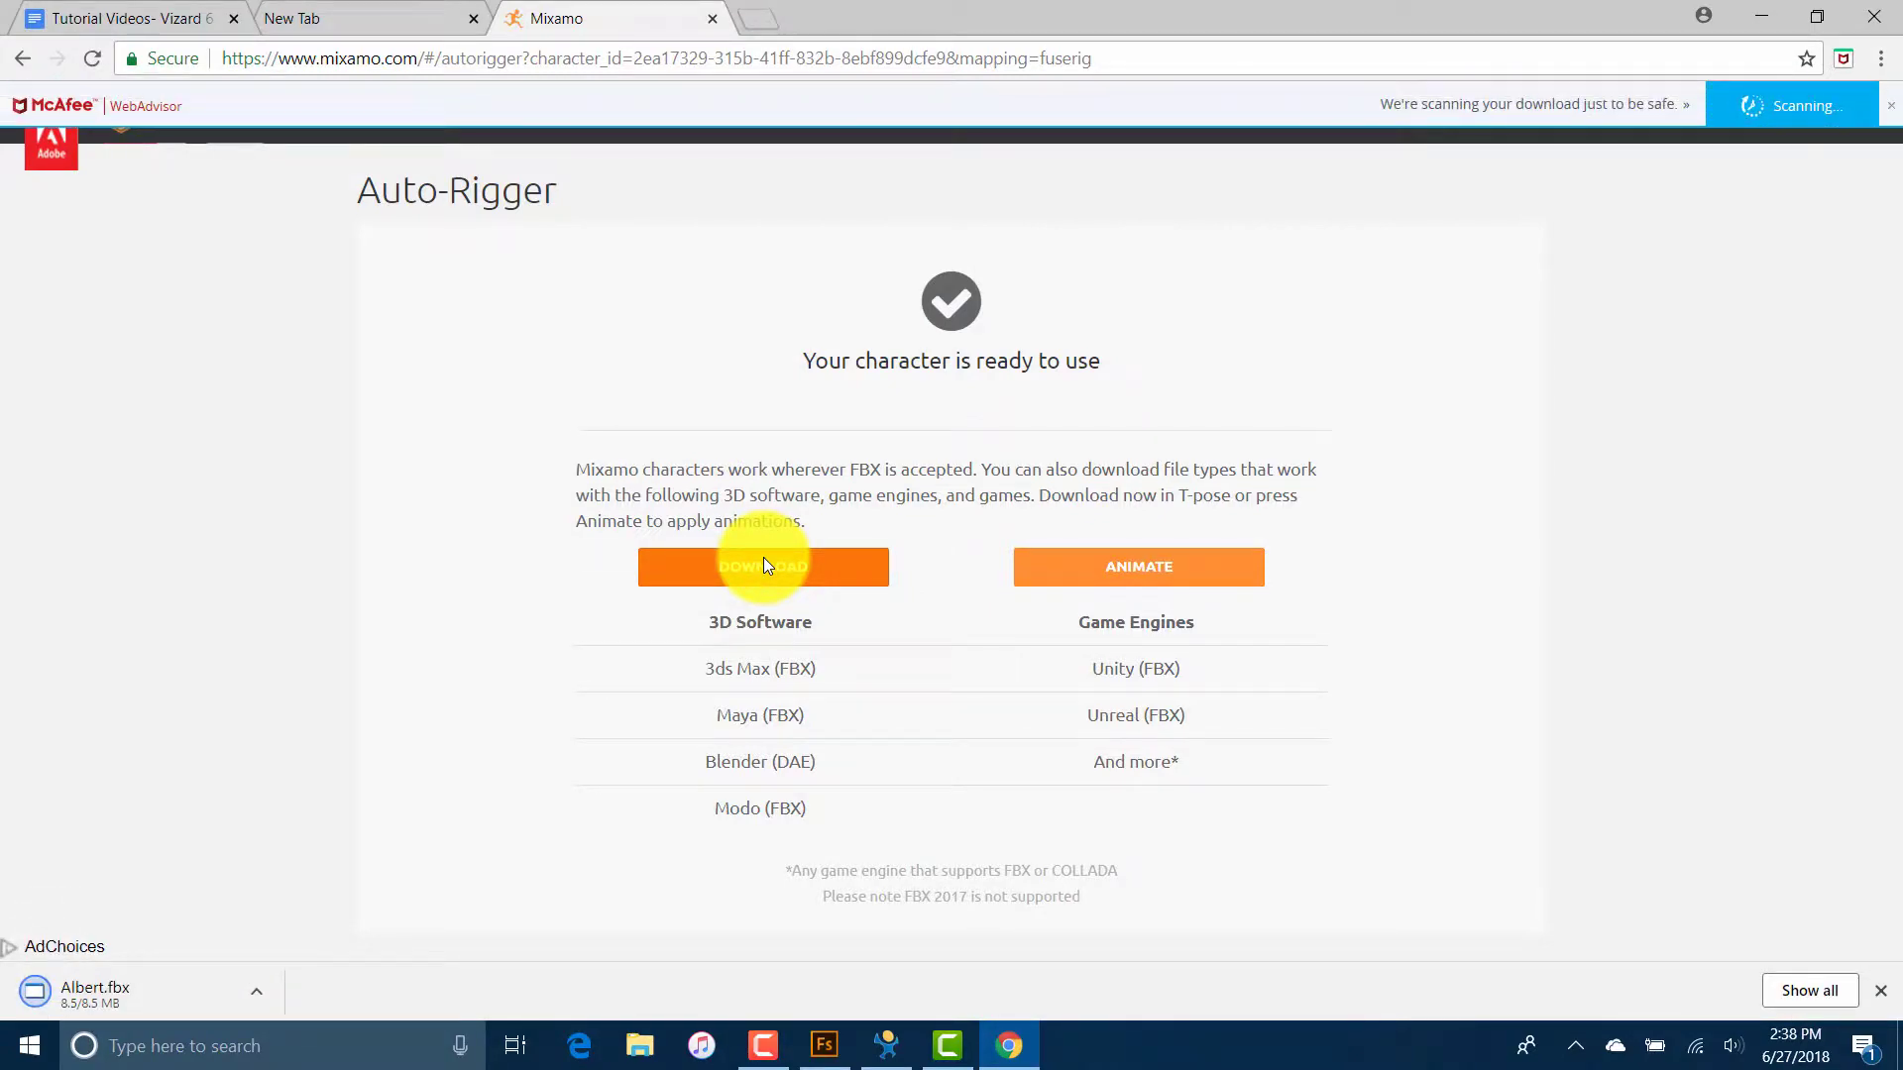
# Step: Download Samba Dancing with skin as Samba Dancing.fbx, then show Albert.fbx in its folder
pyautogui.click(479, 139)
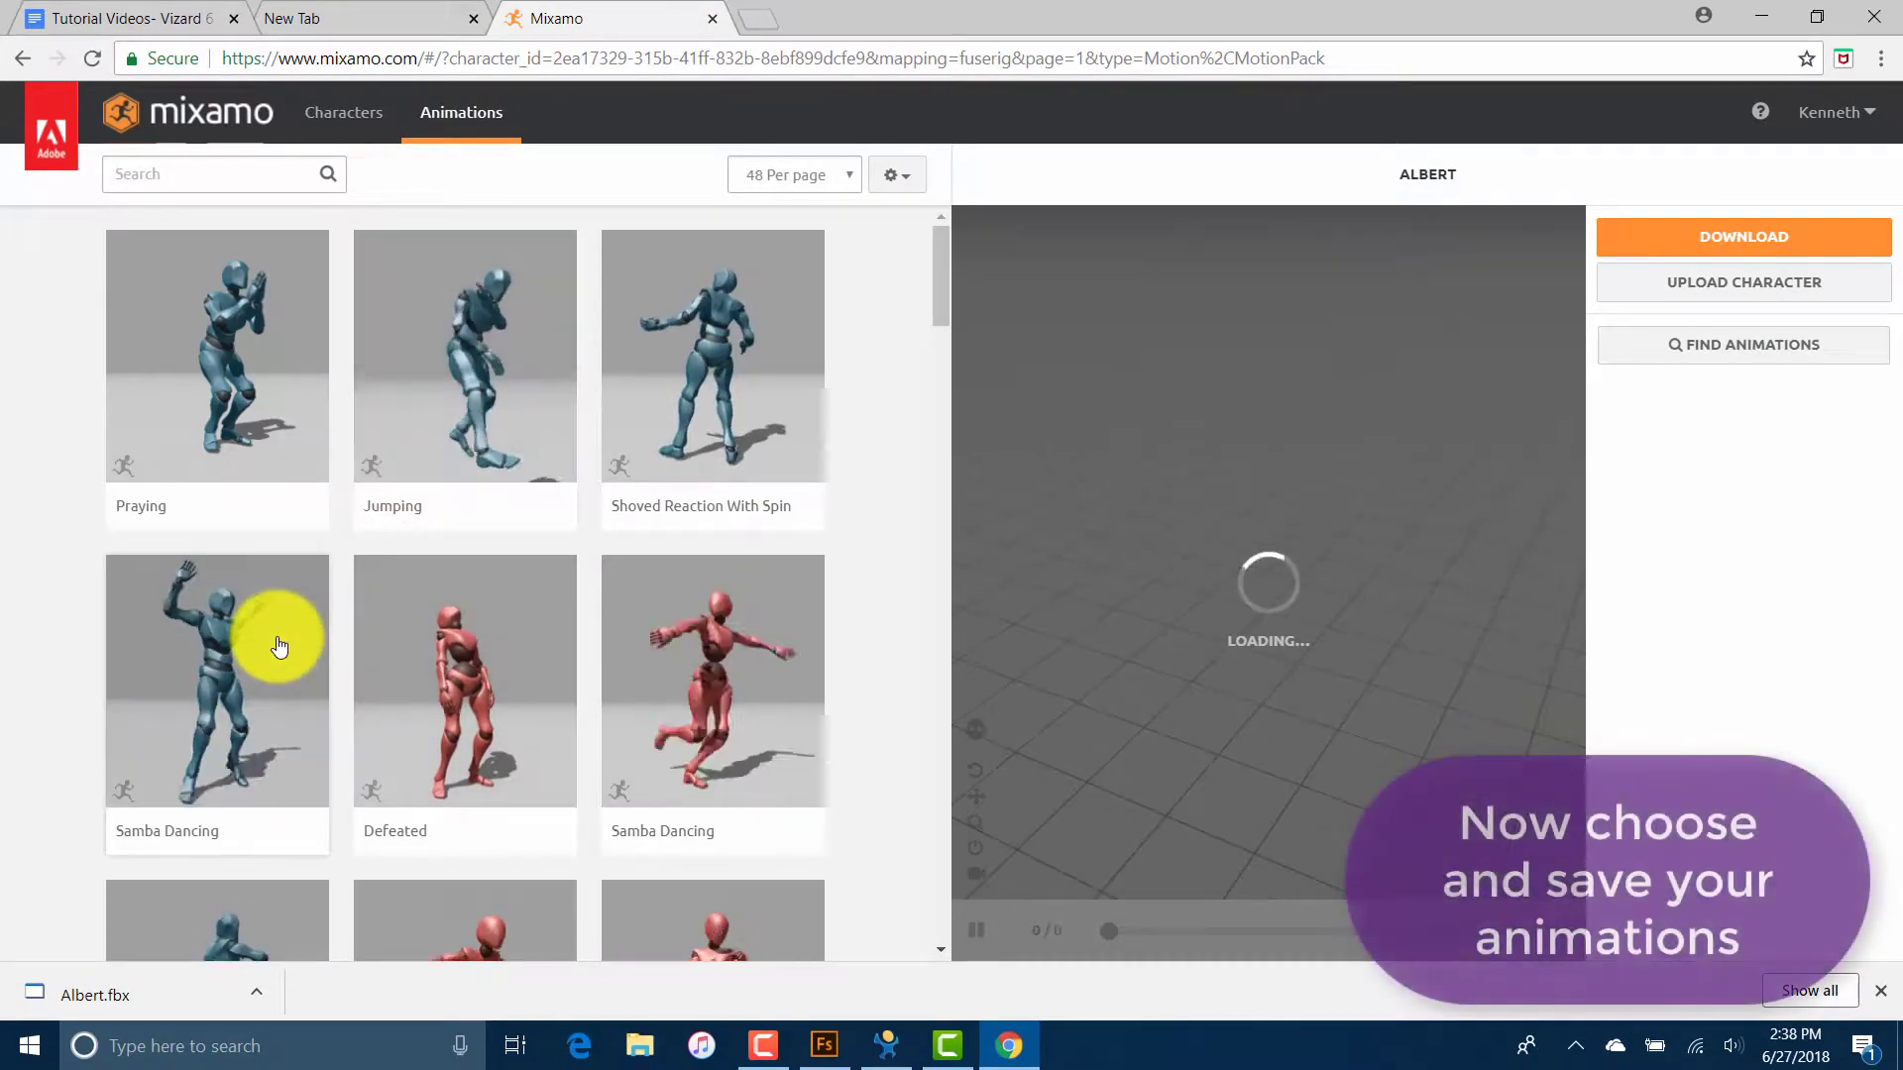
pyautogui.click(279, 645)
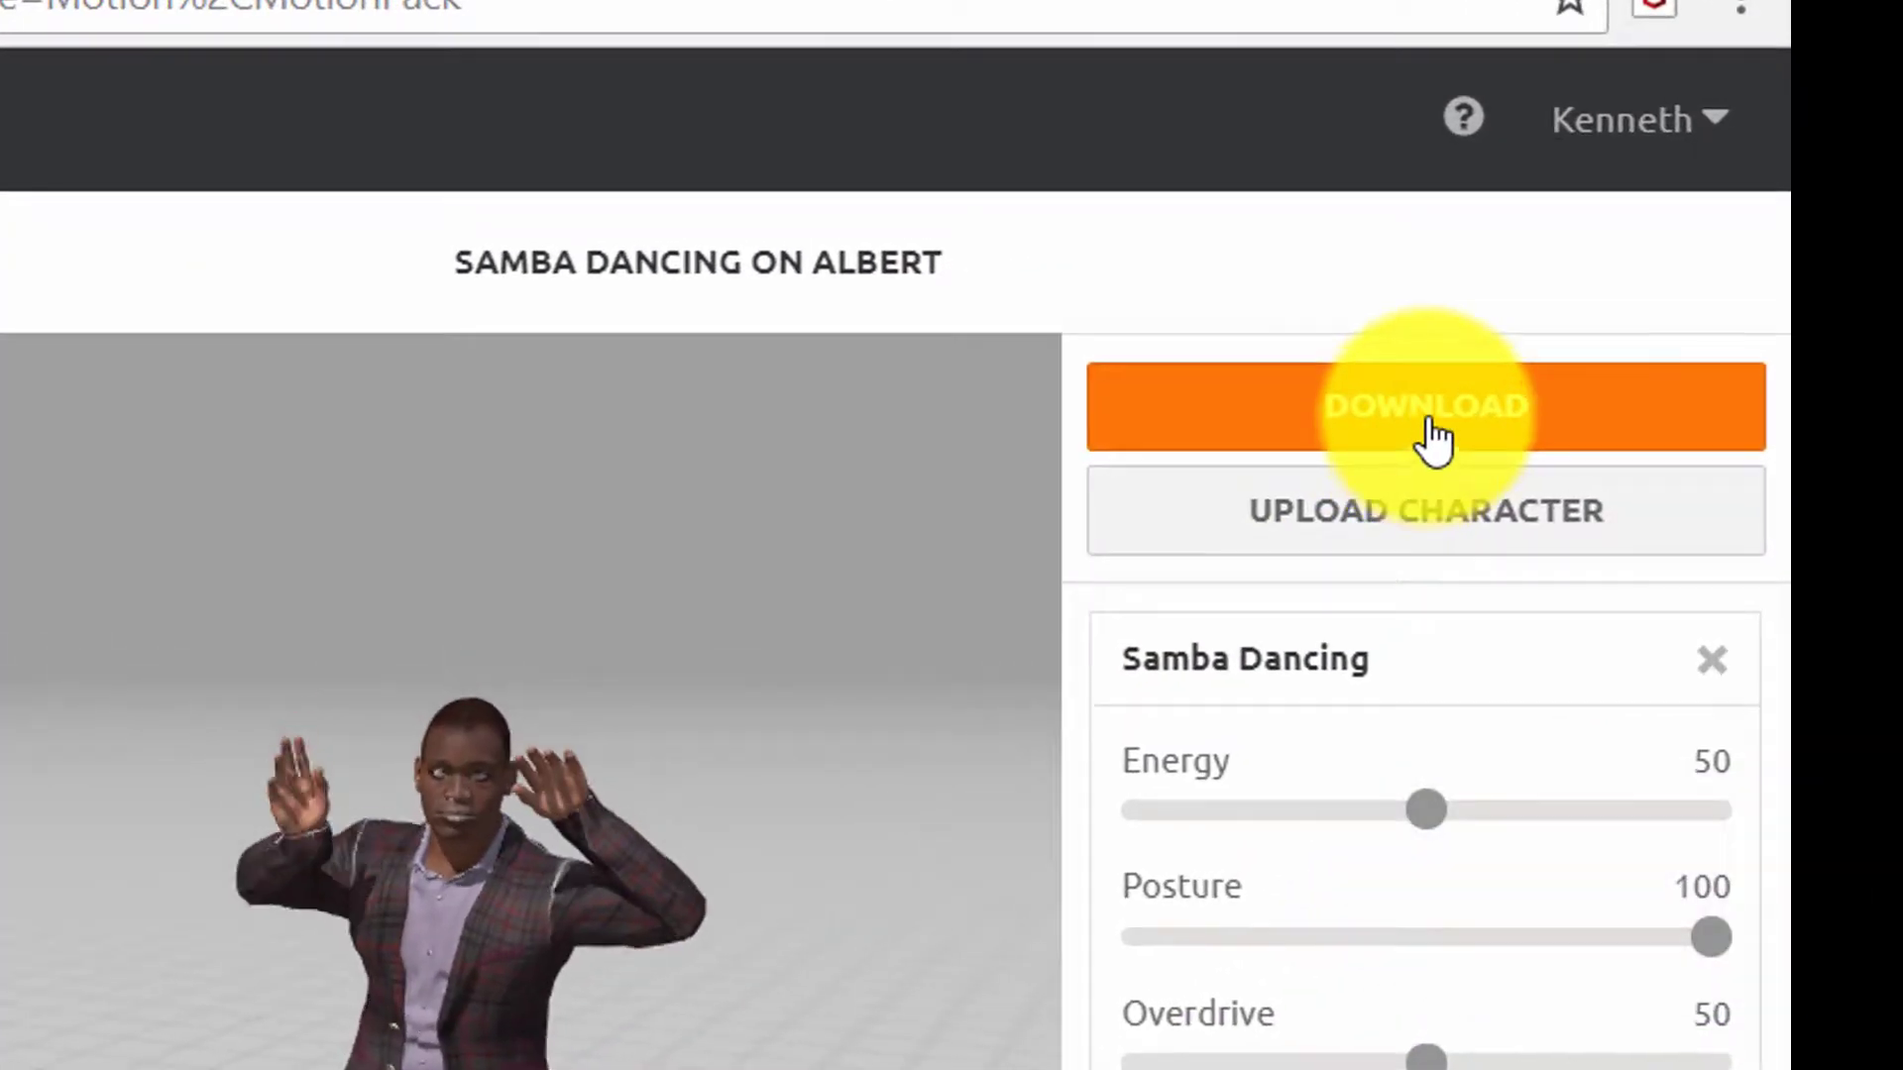
pyautogui.click(1745, 239)
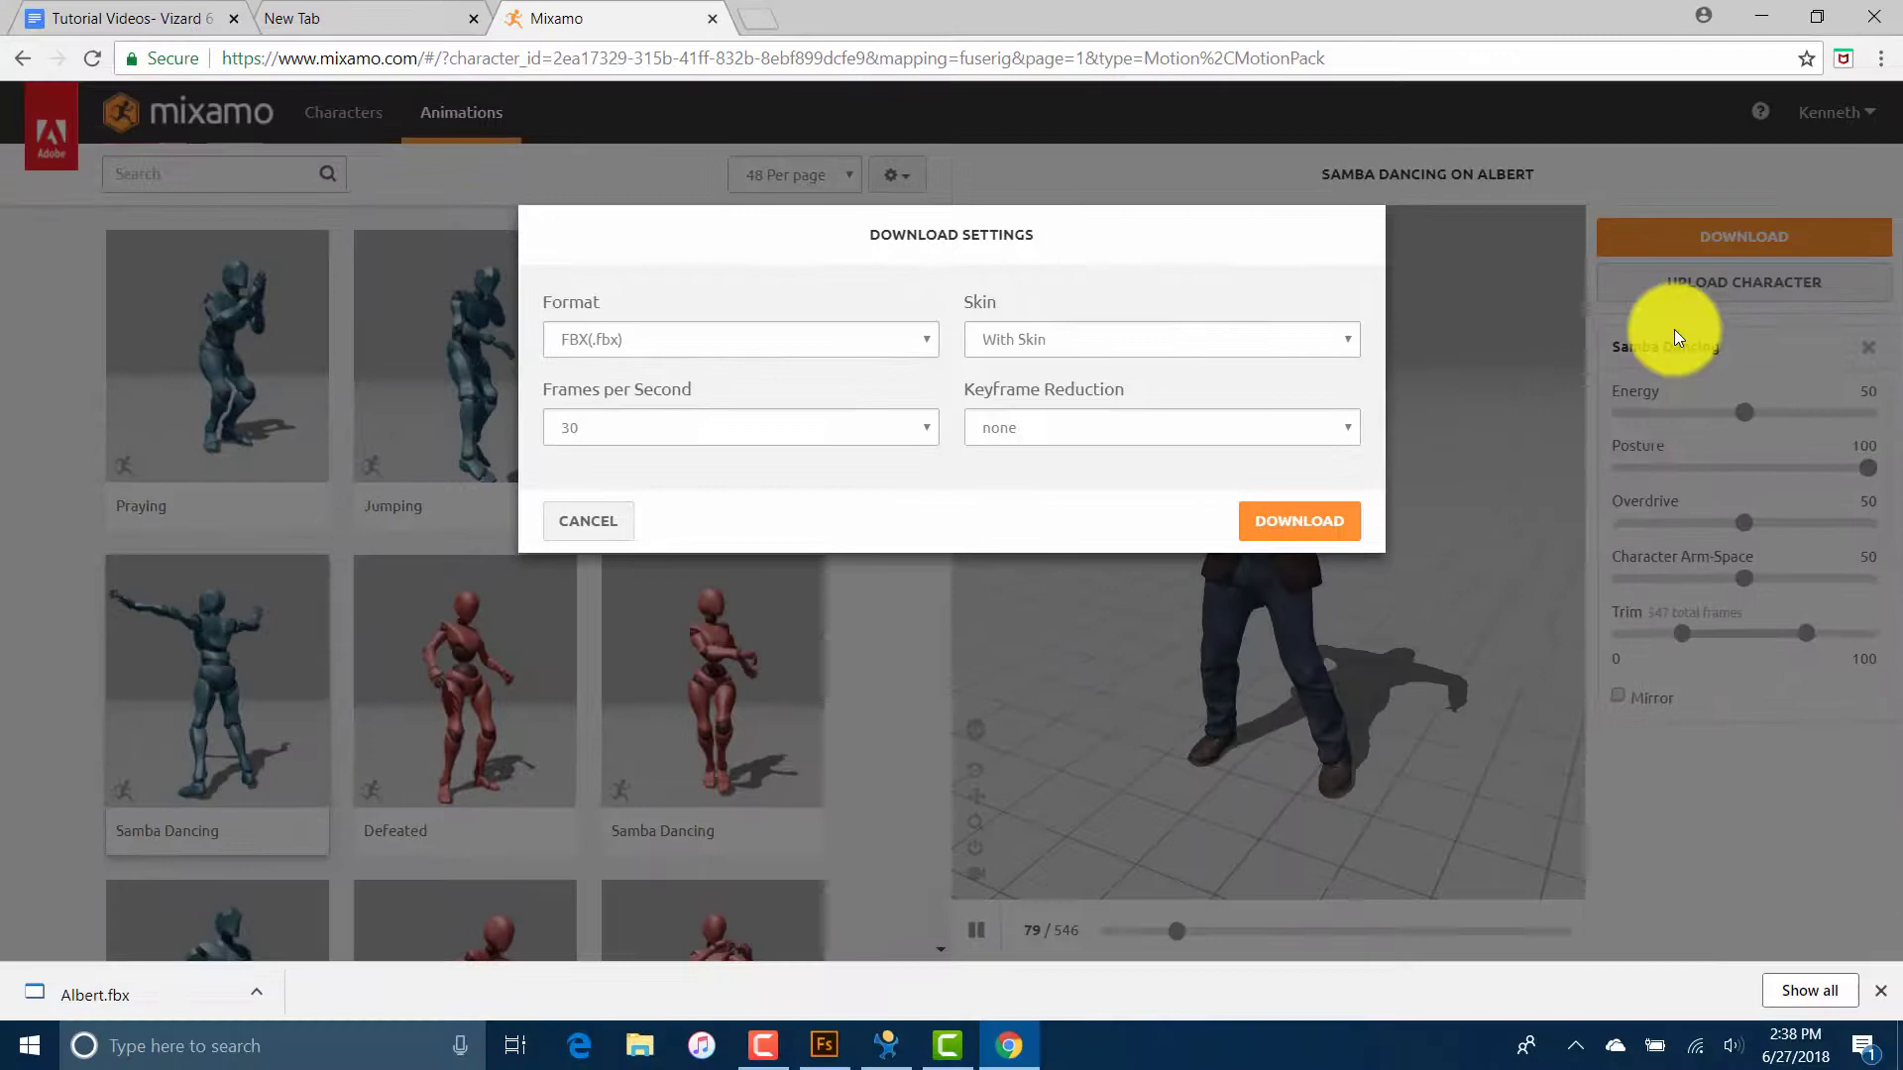
pyautogui.click(1289, 523)
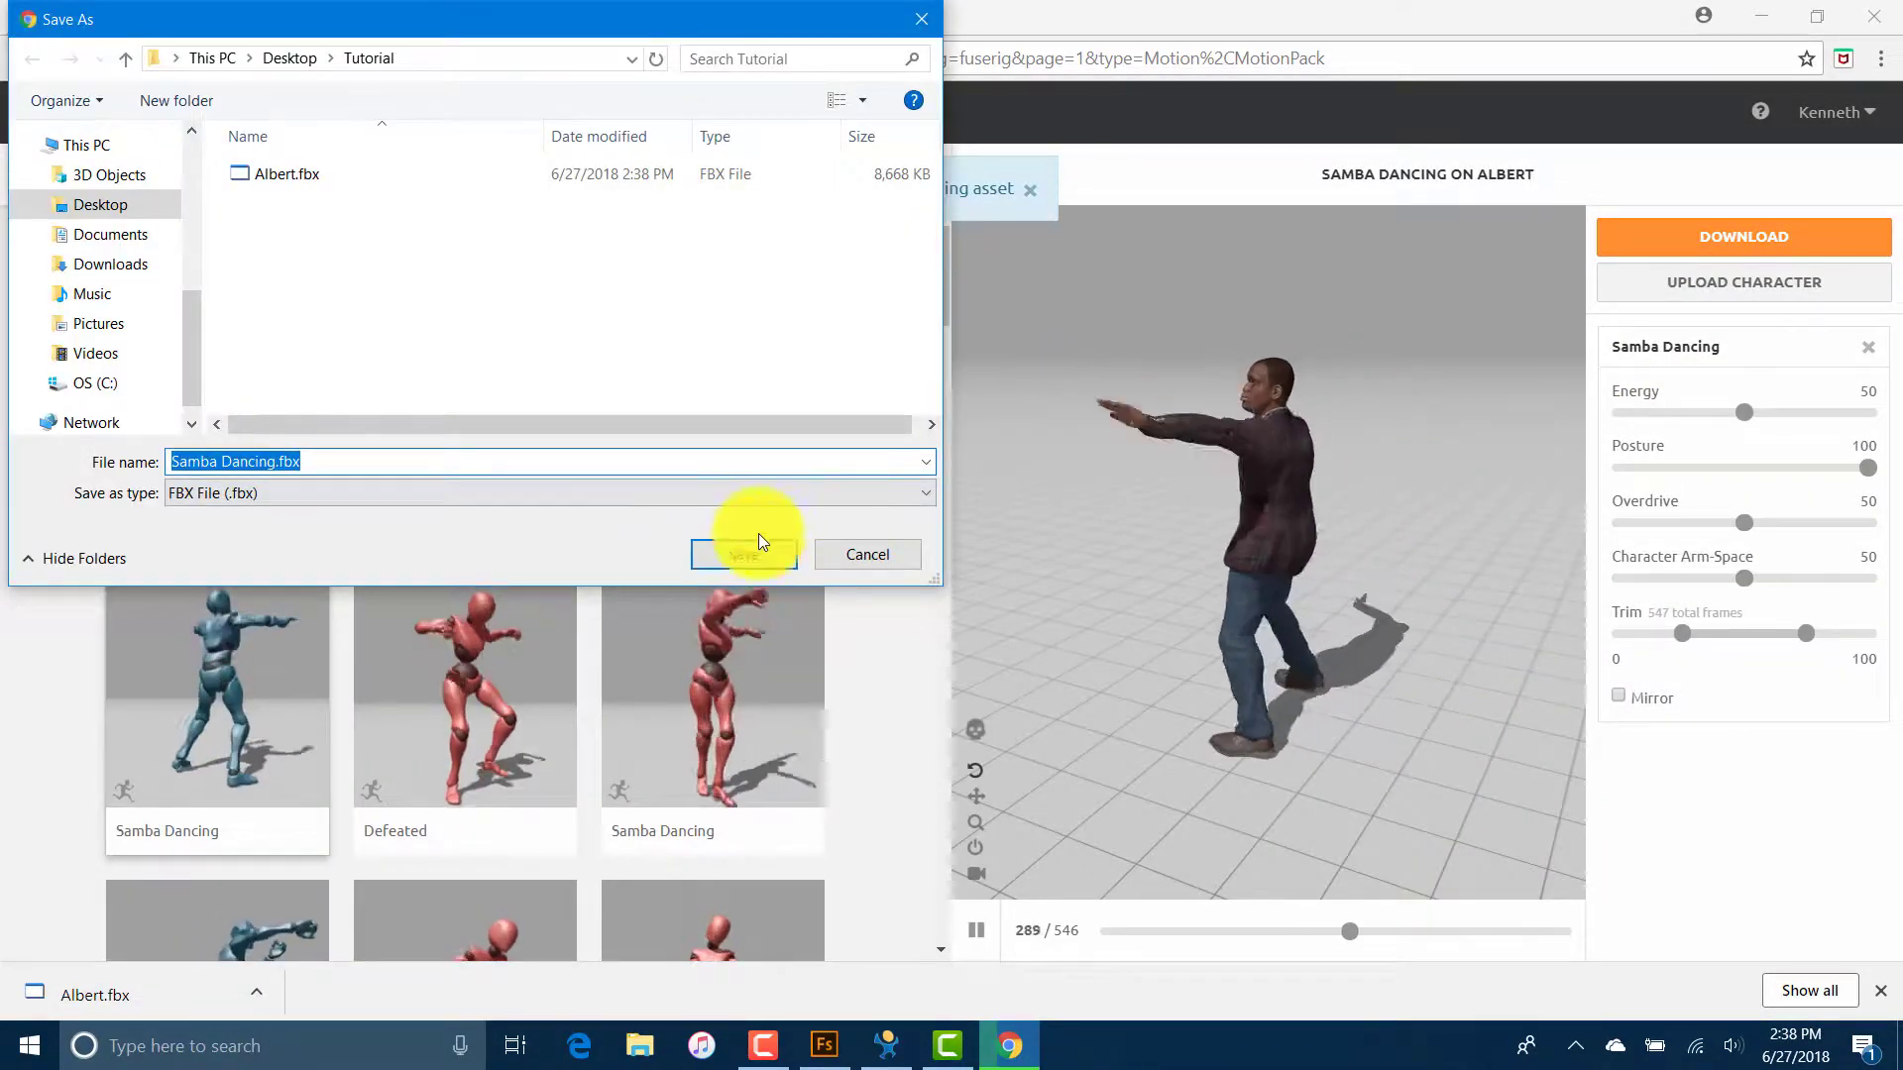
pyautogui.click(727, 555)
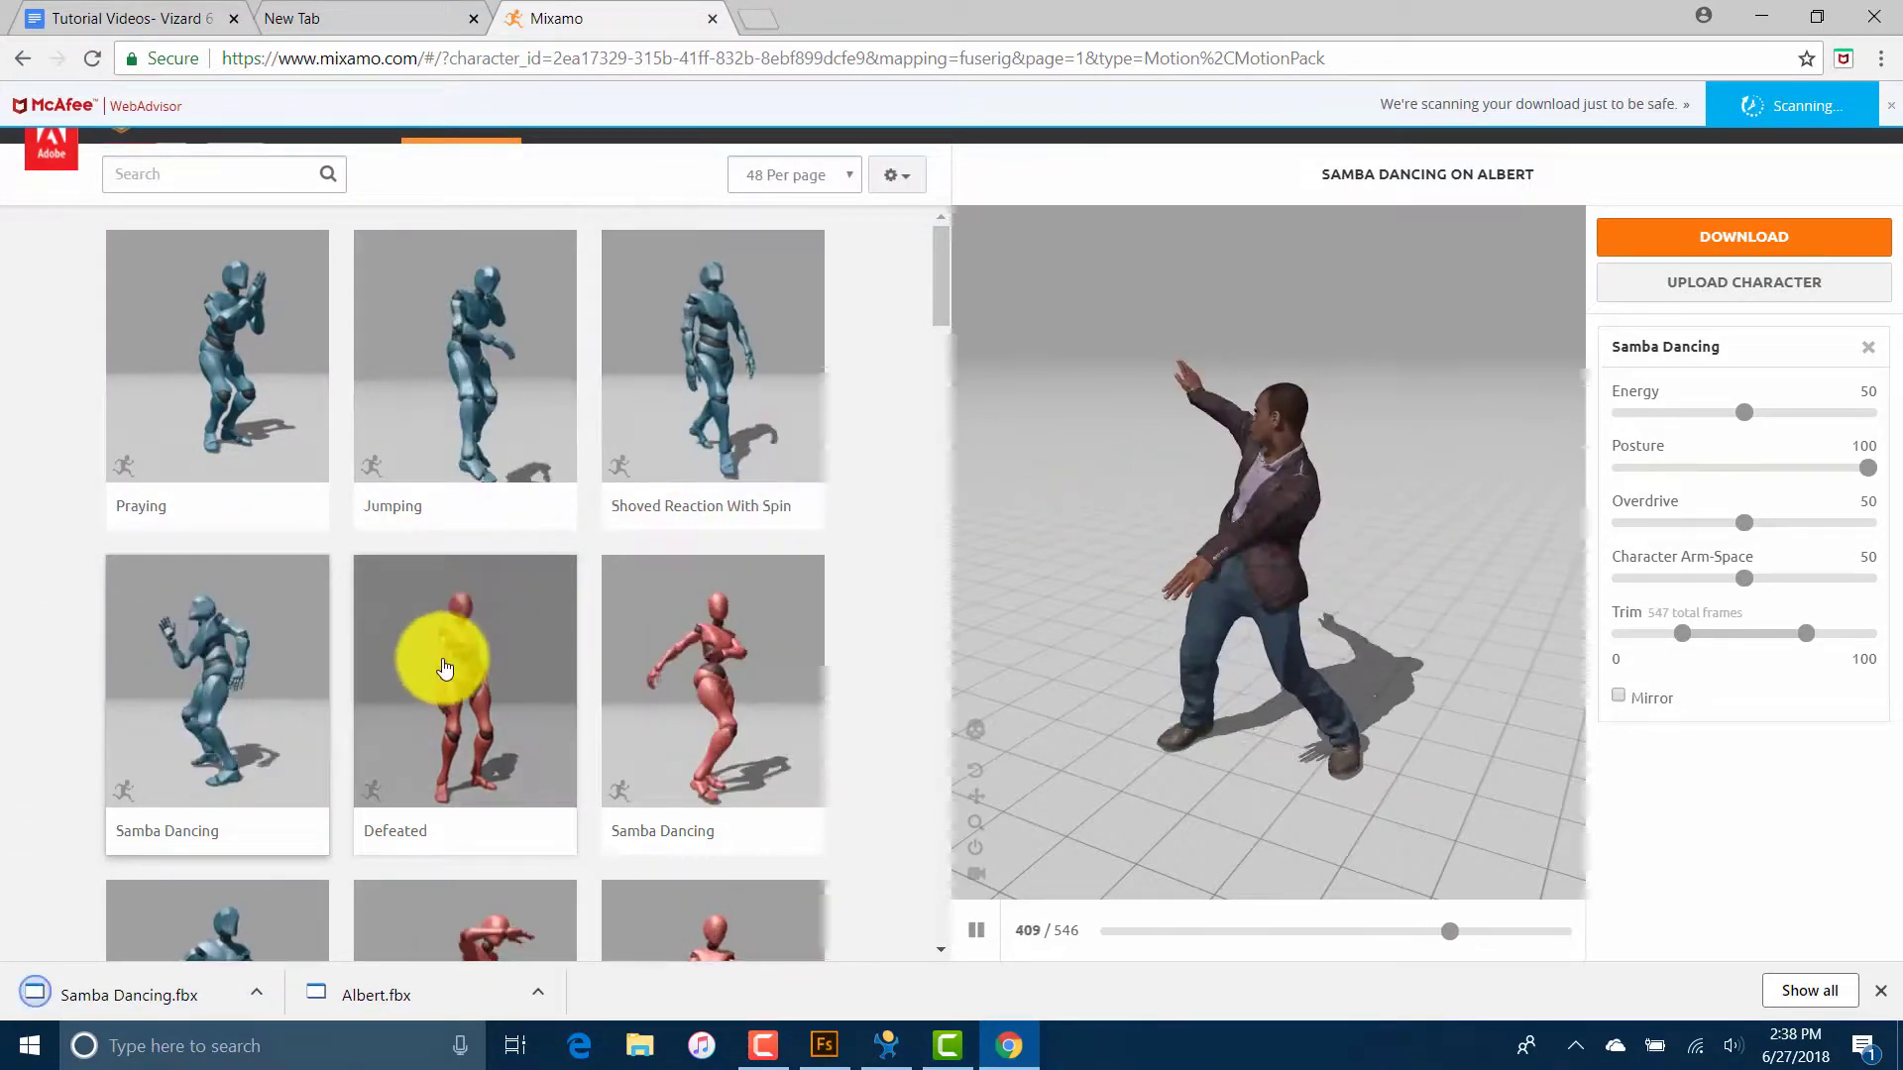
pyautogui.click(537, 992)
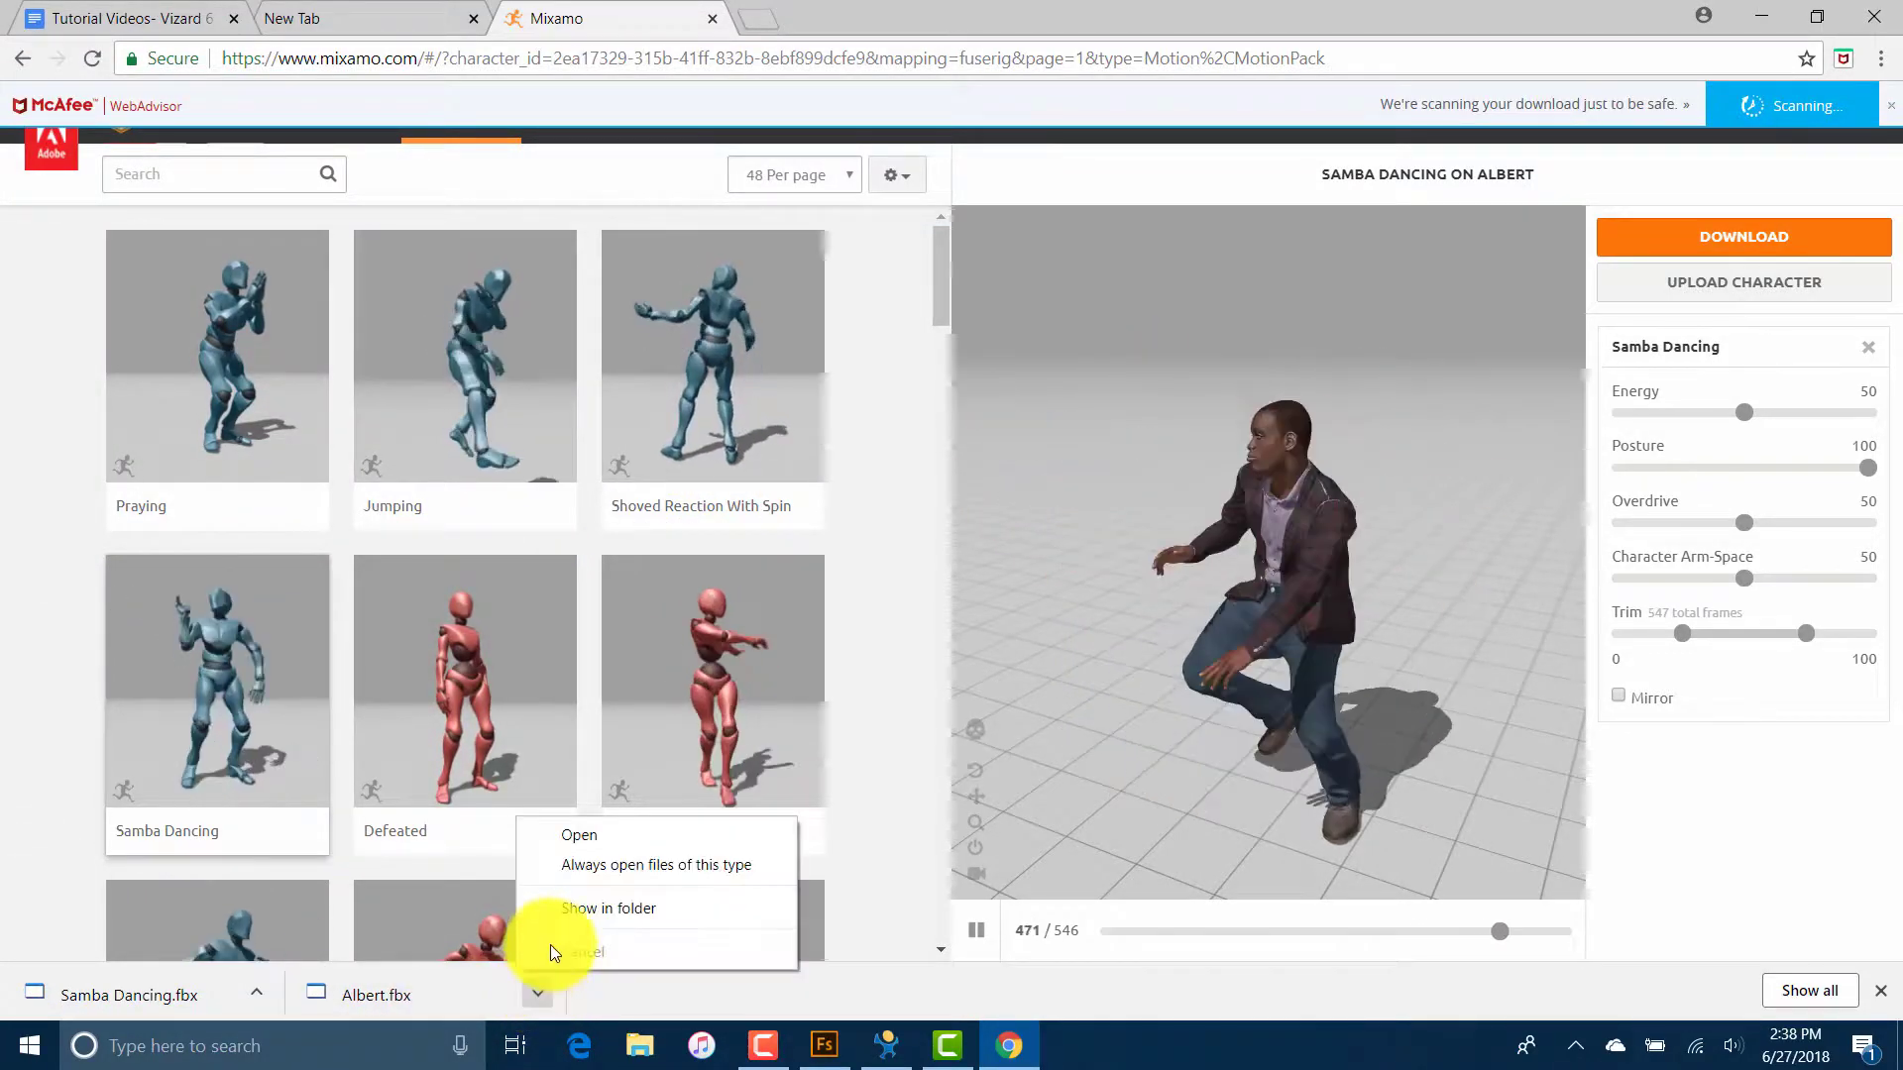
pyautogui.click(597, 908)
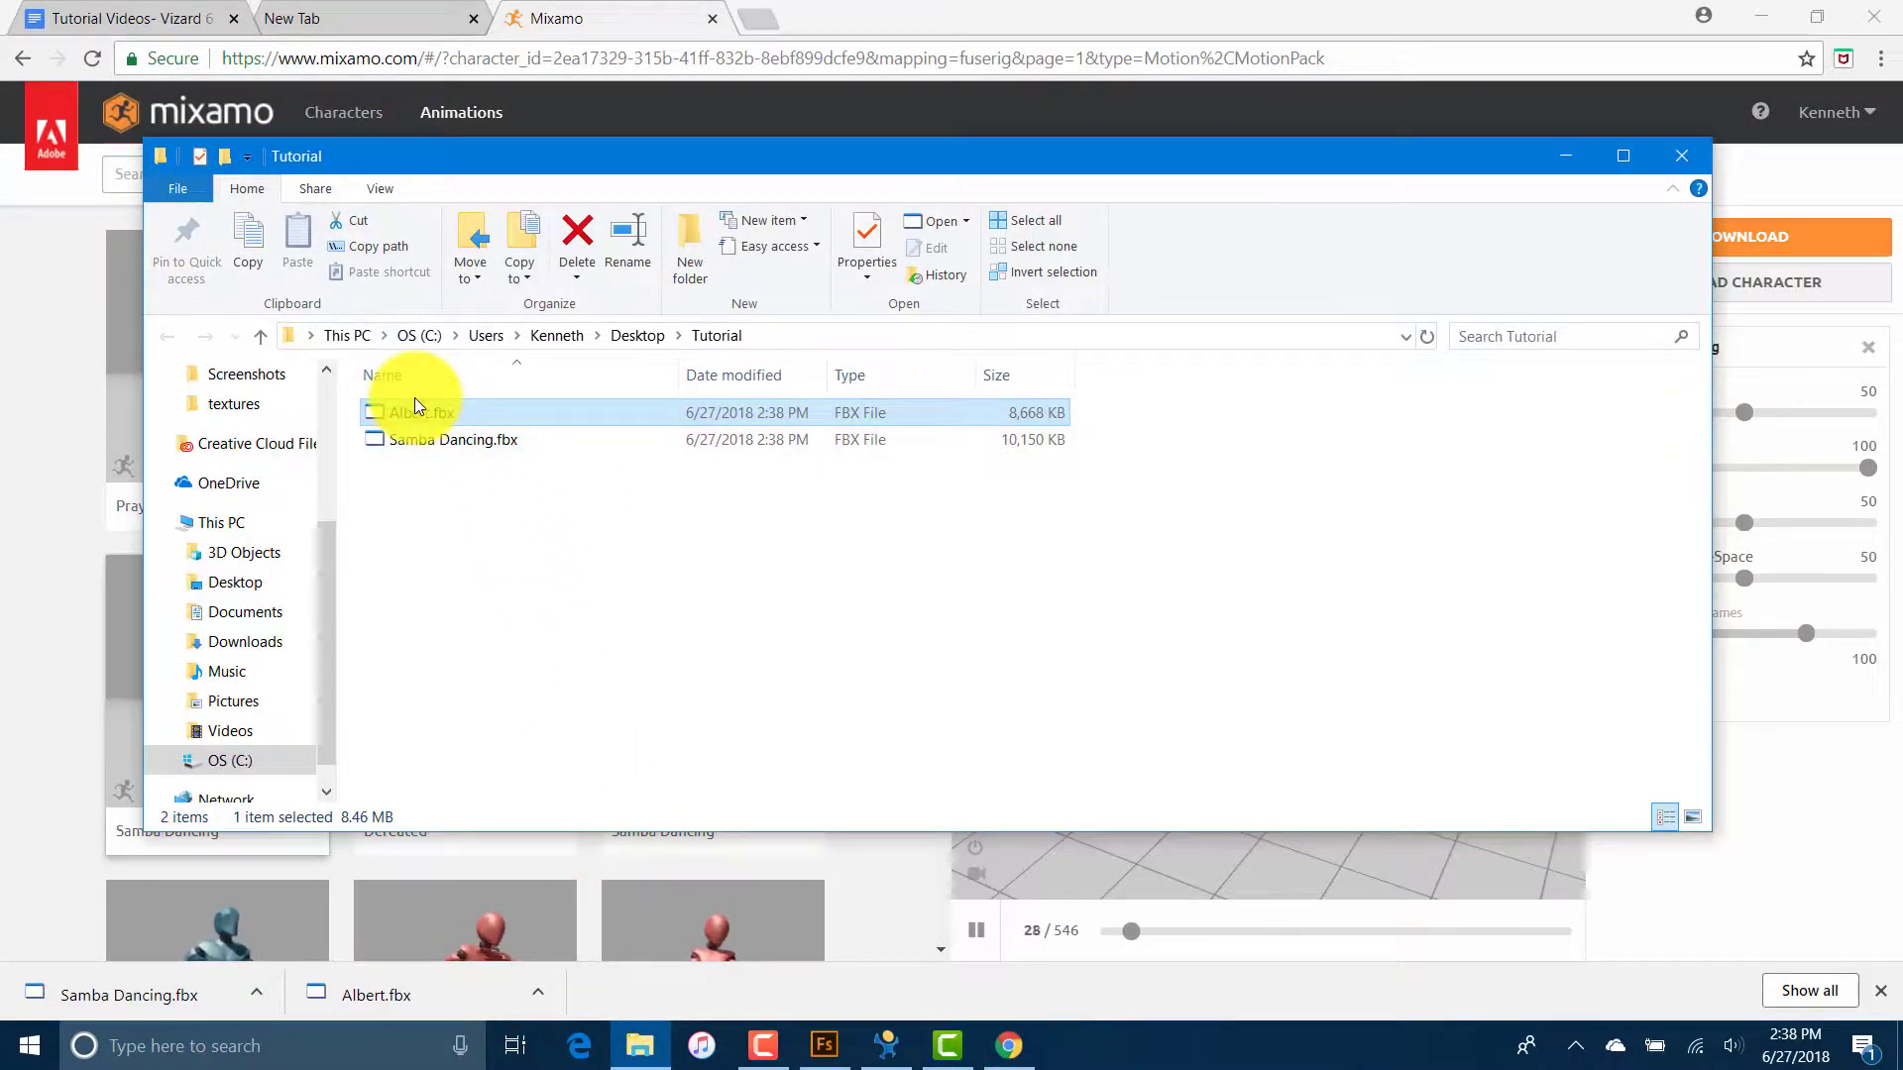
# Step: Open Albert.fbx with Vizard 6 Inspector (64-bit) from its right-click menu
pyautogui.moveTo(414, 396); pyautogui.dragTo(415, 406, button='right')
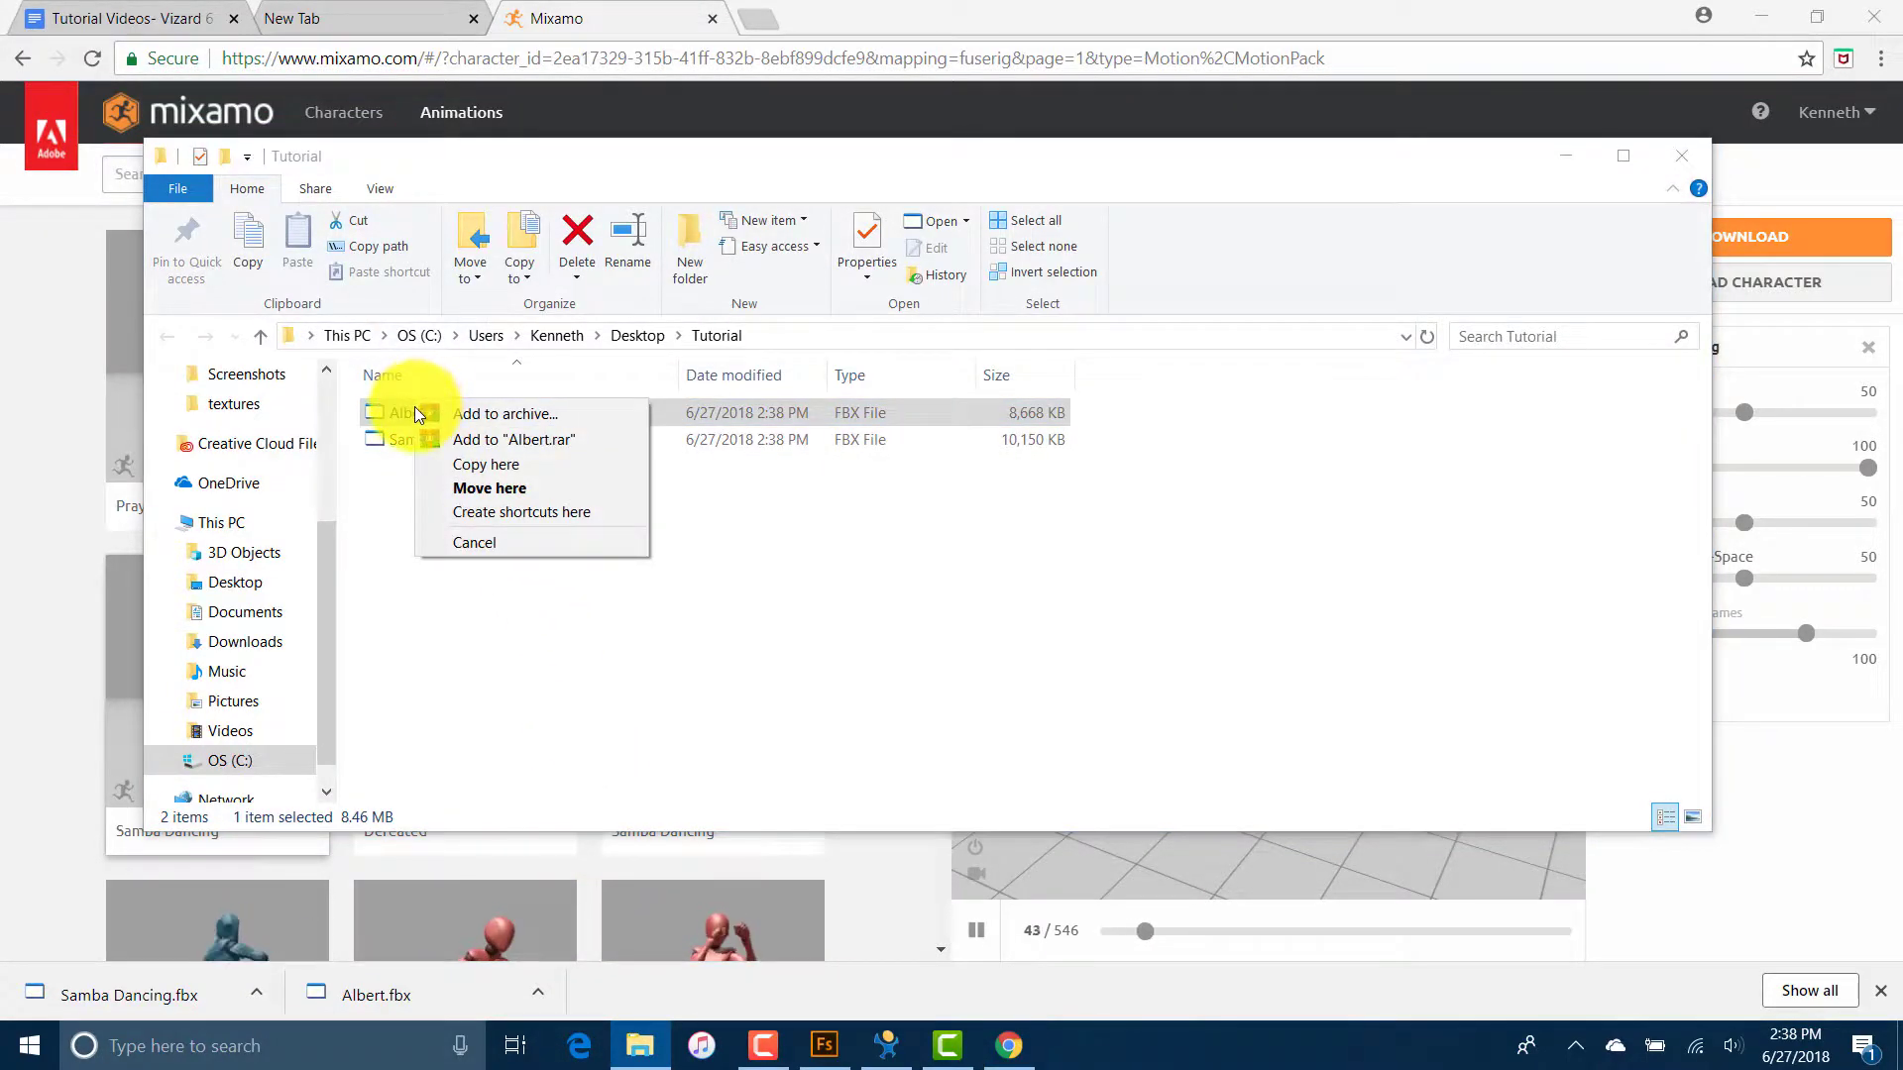
pyautogui.click(414, 406)
pyautogui.rightClick(414, 408)
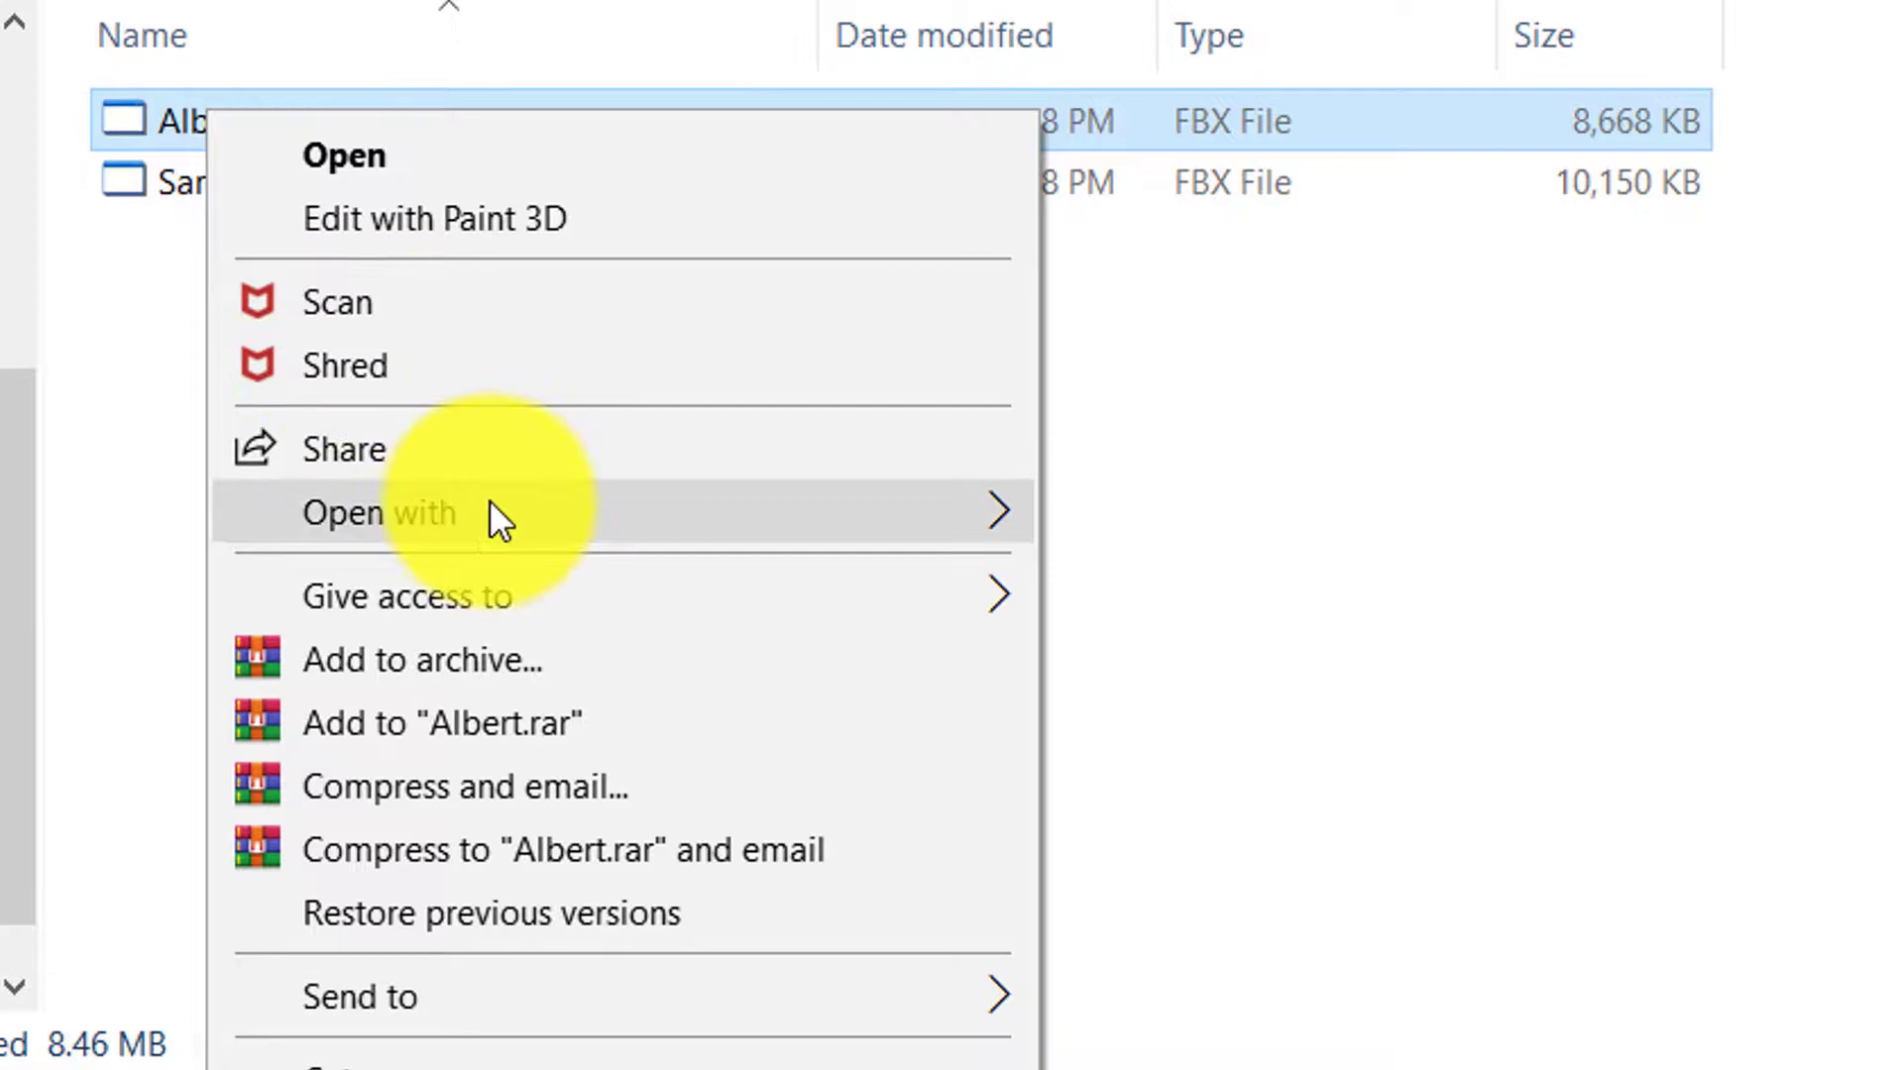
pyautogui.moveTo(378, 513)
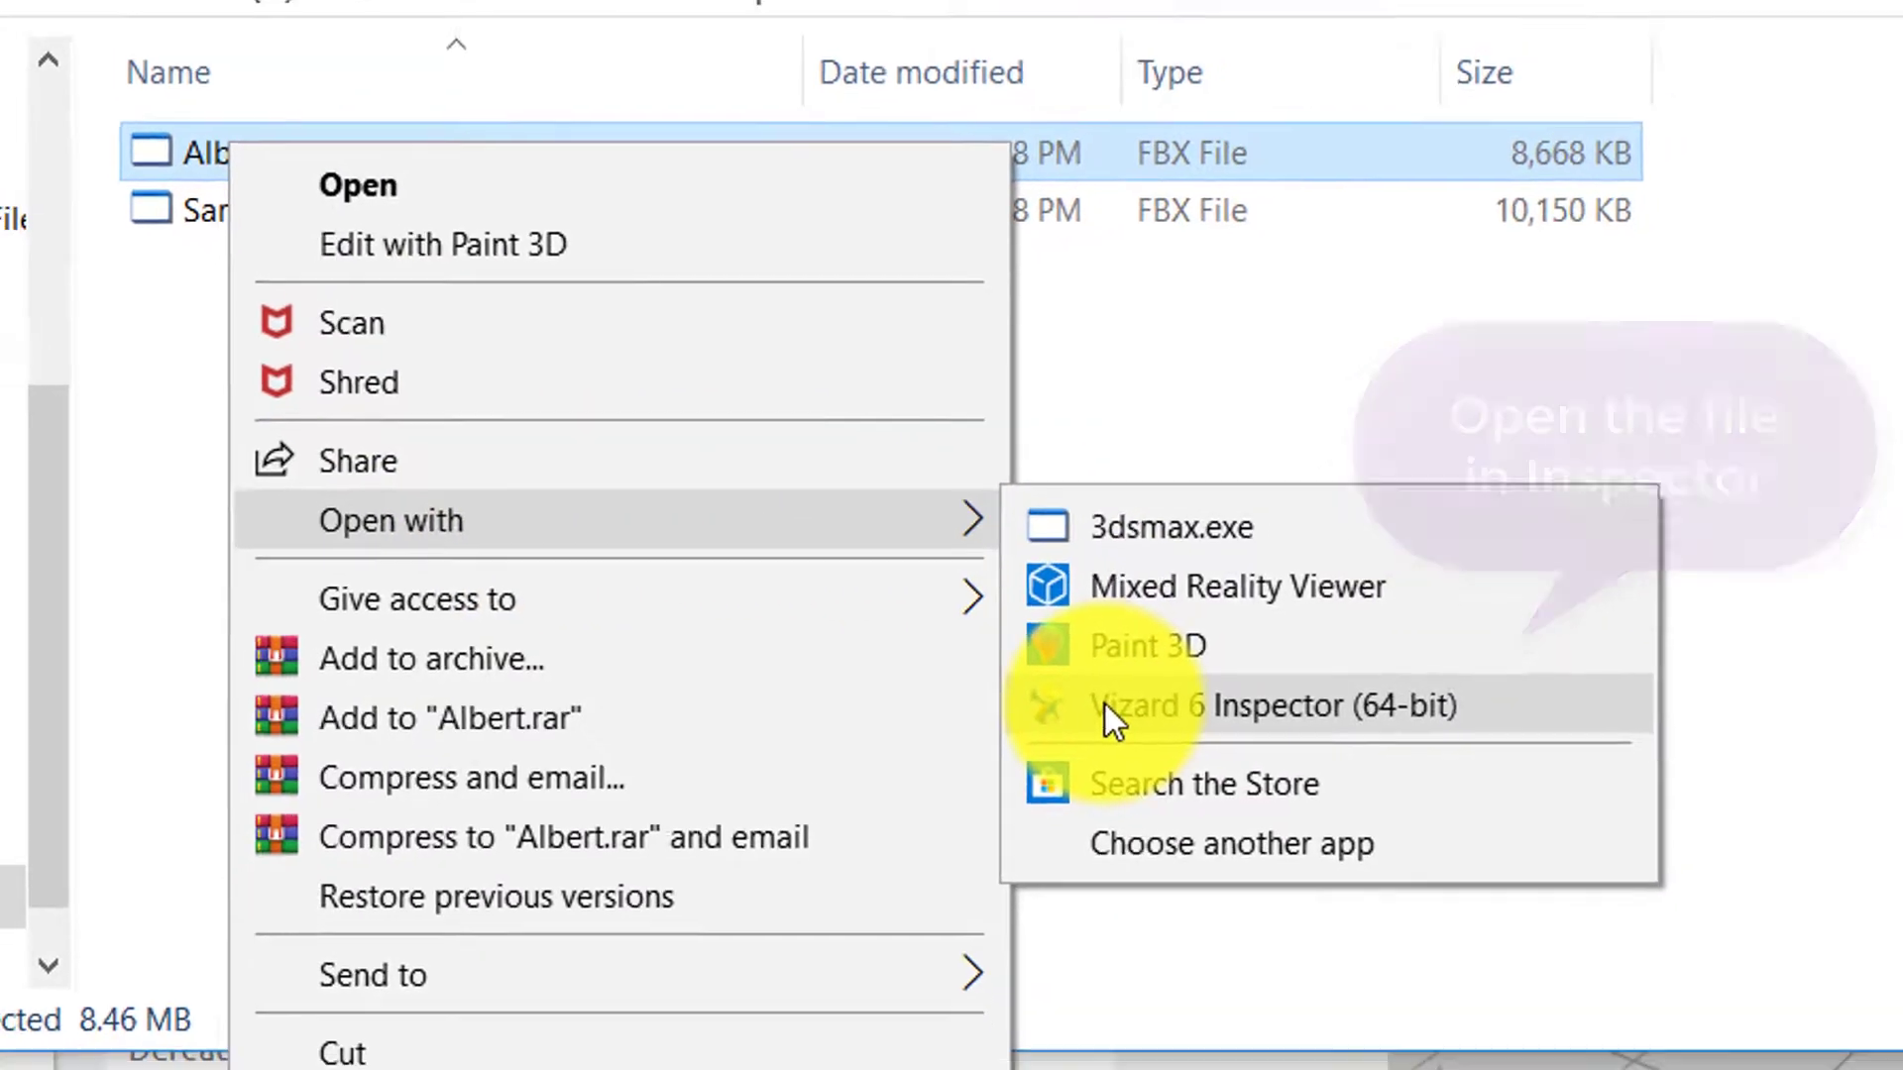
pyautogui.click(1139, 706)
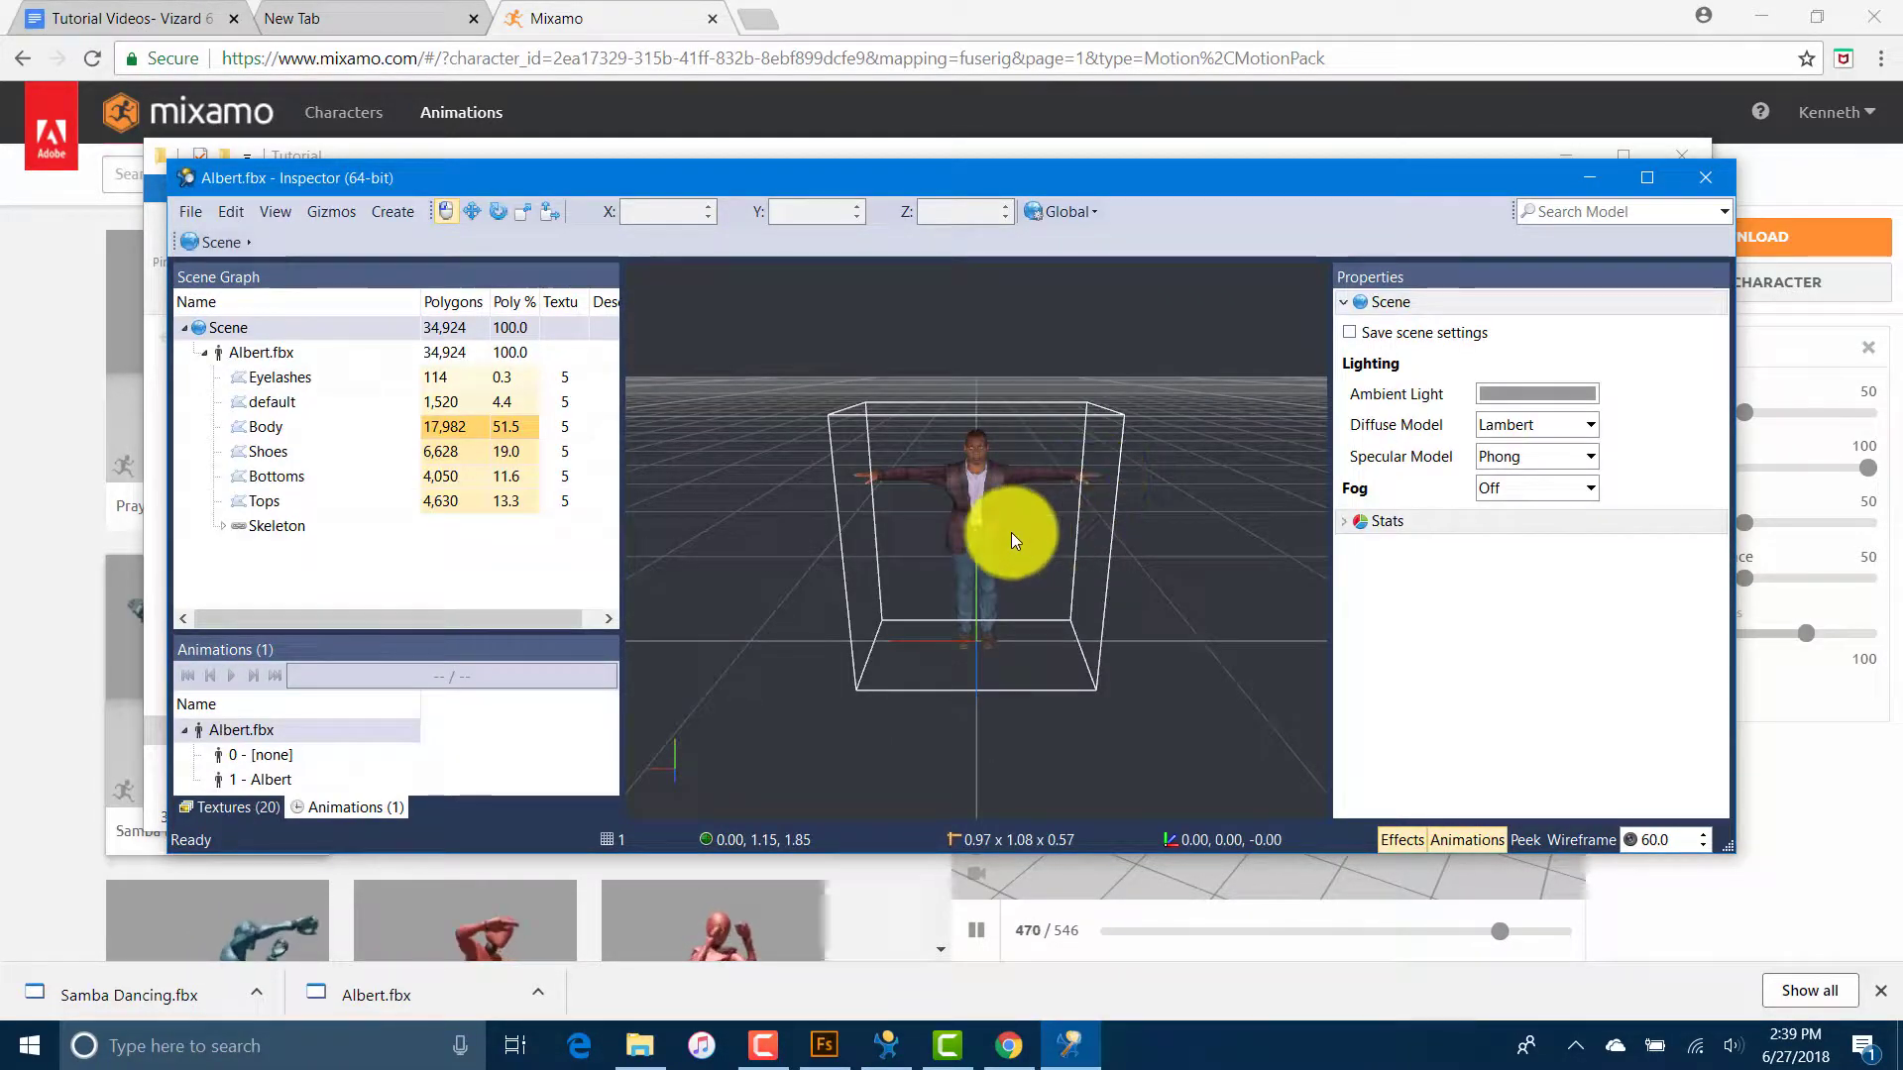
# Step: Import Samba Dancing.fbx into Albert's animations and play 2 - Samba Dancing
pyautogui.moveTo(1005, 530); pyautogui.dragTo(980, 546)
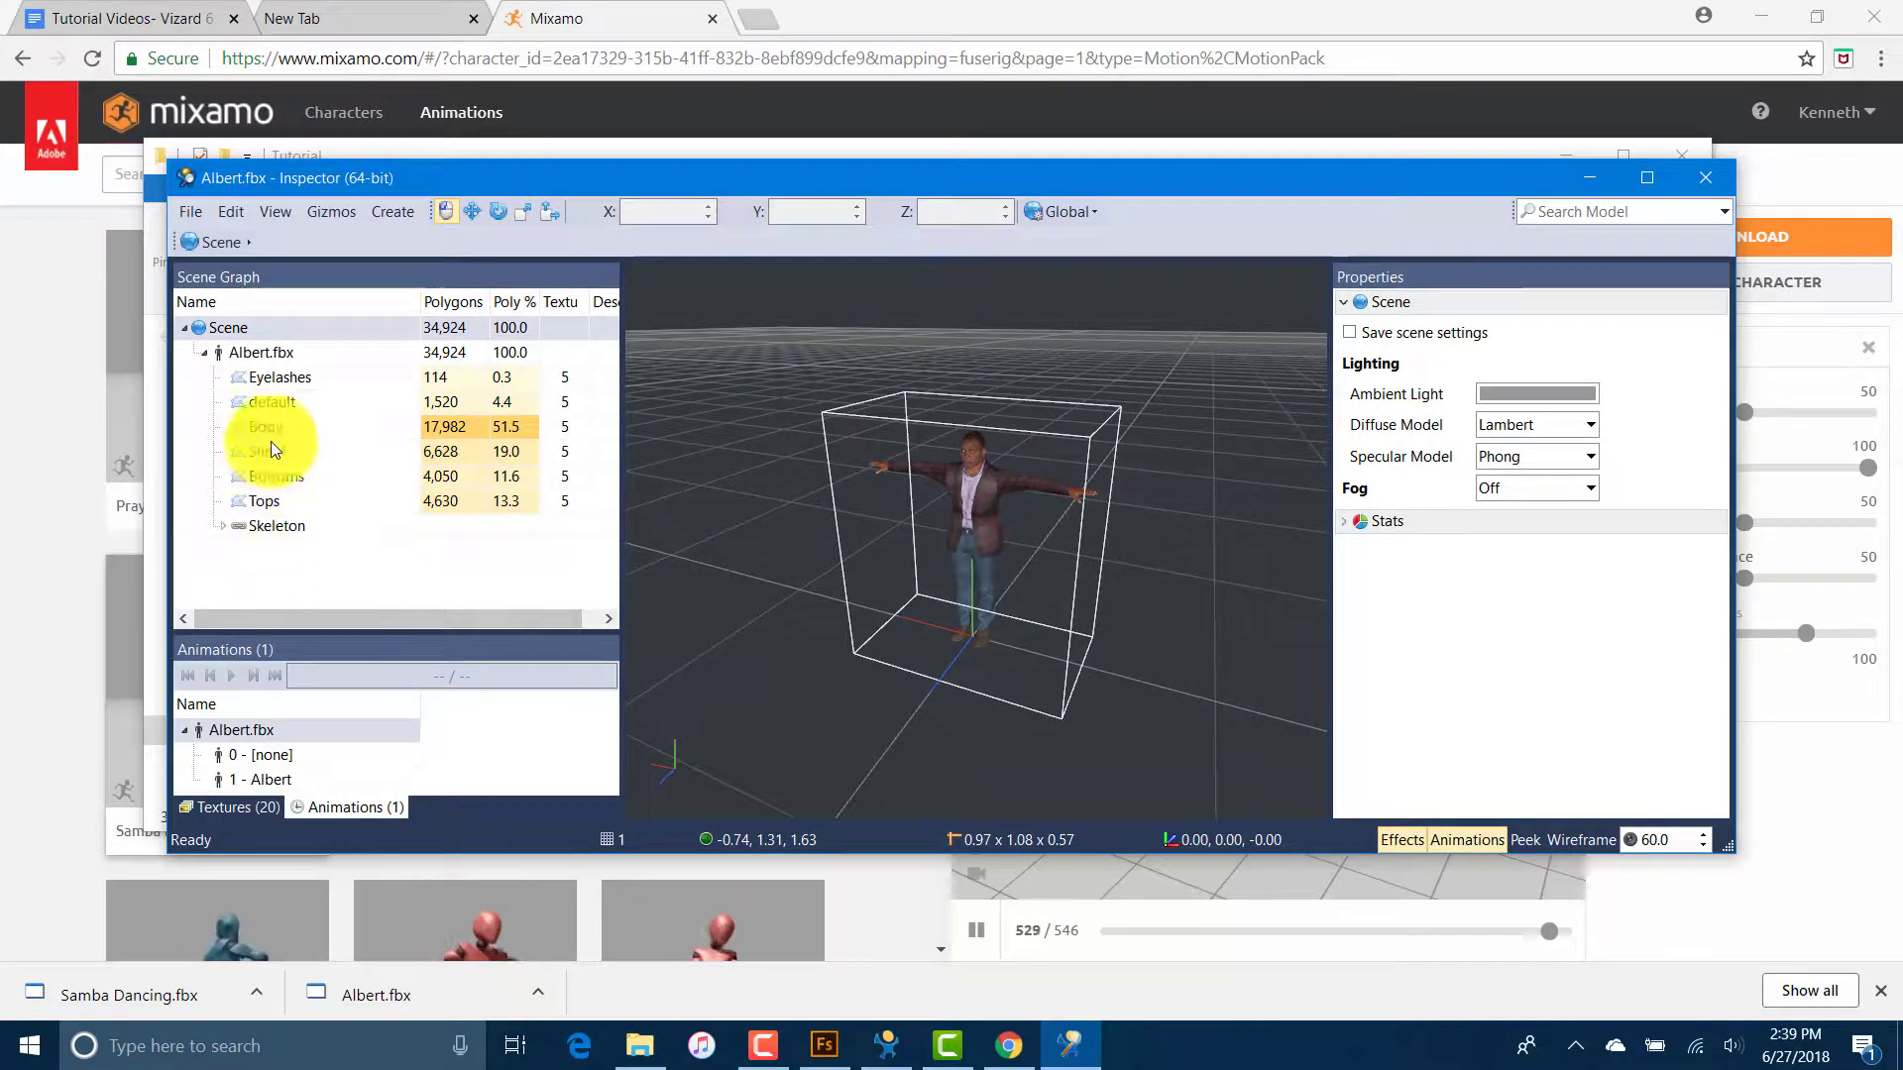
pyautogui.click(256, 355)
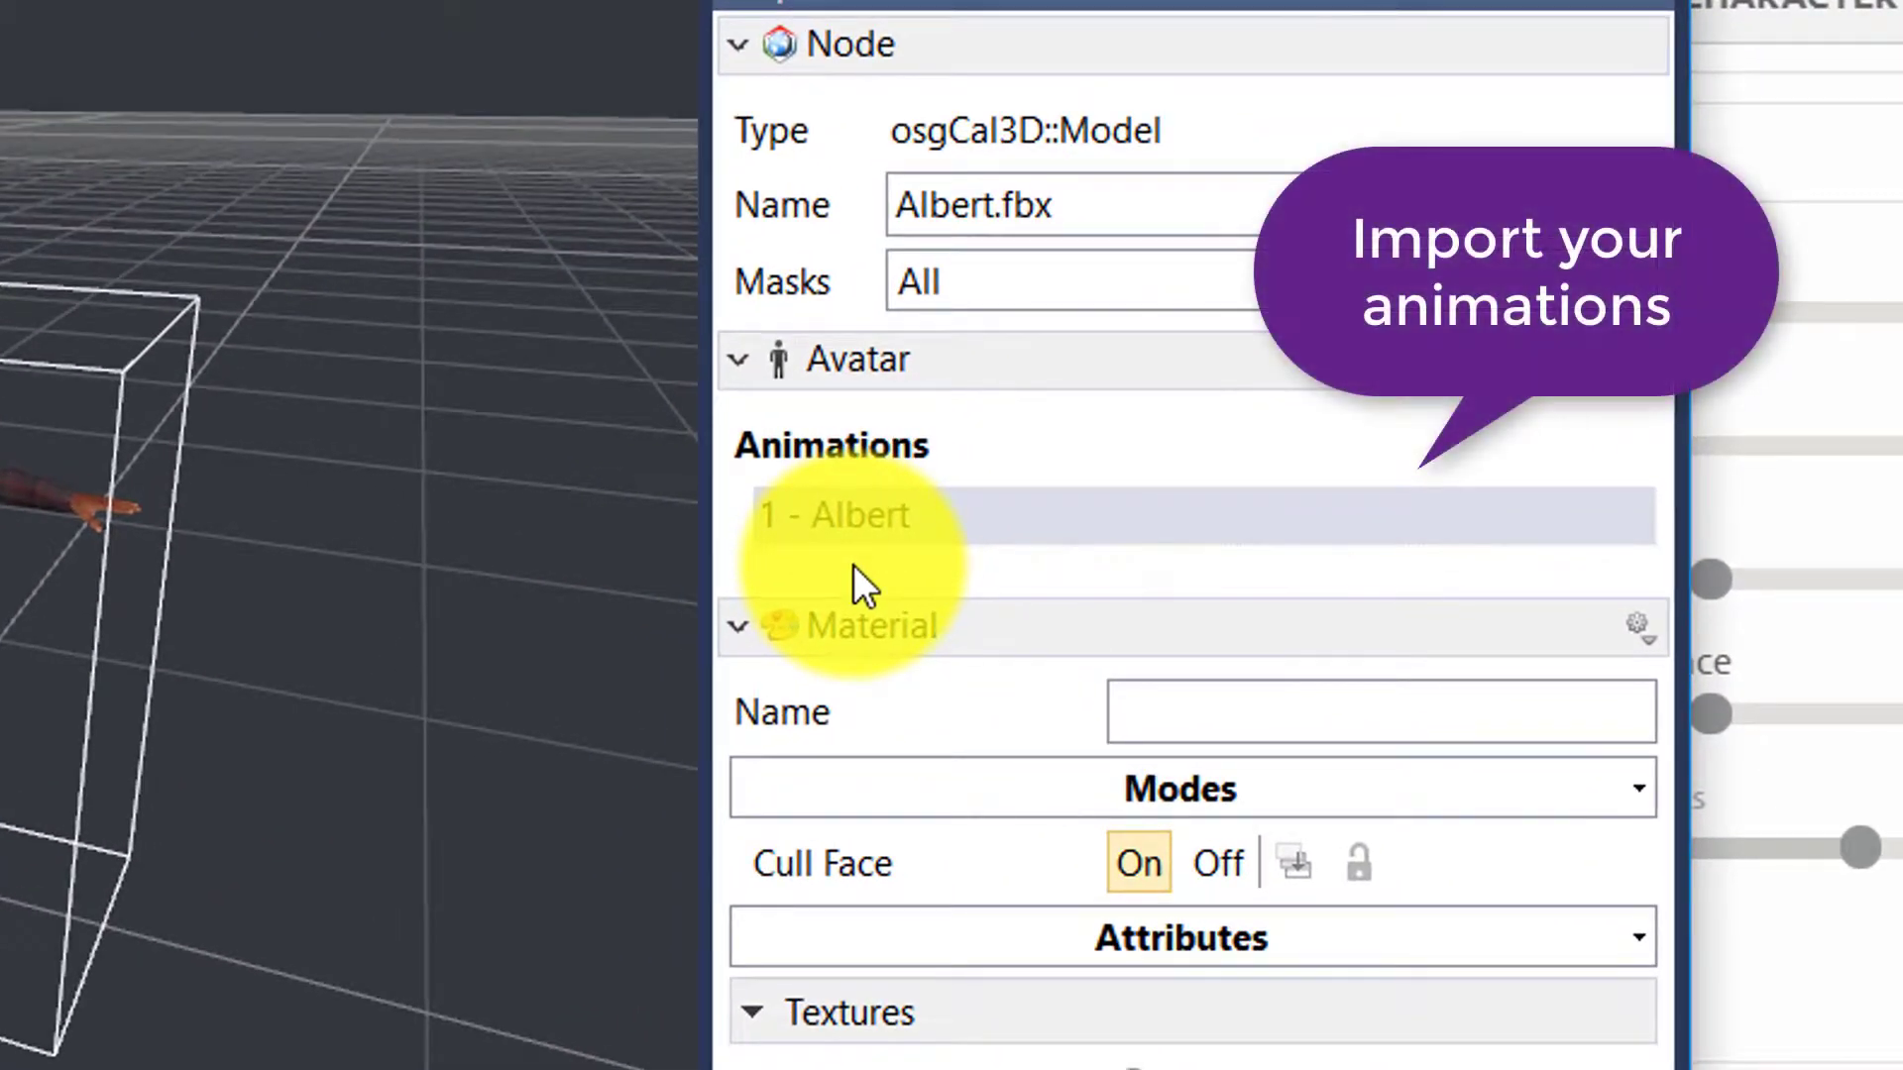
pyautogui.rightClick(926, 556)
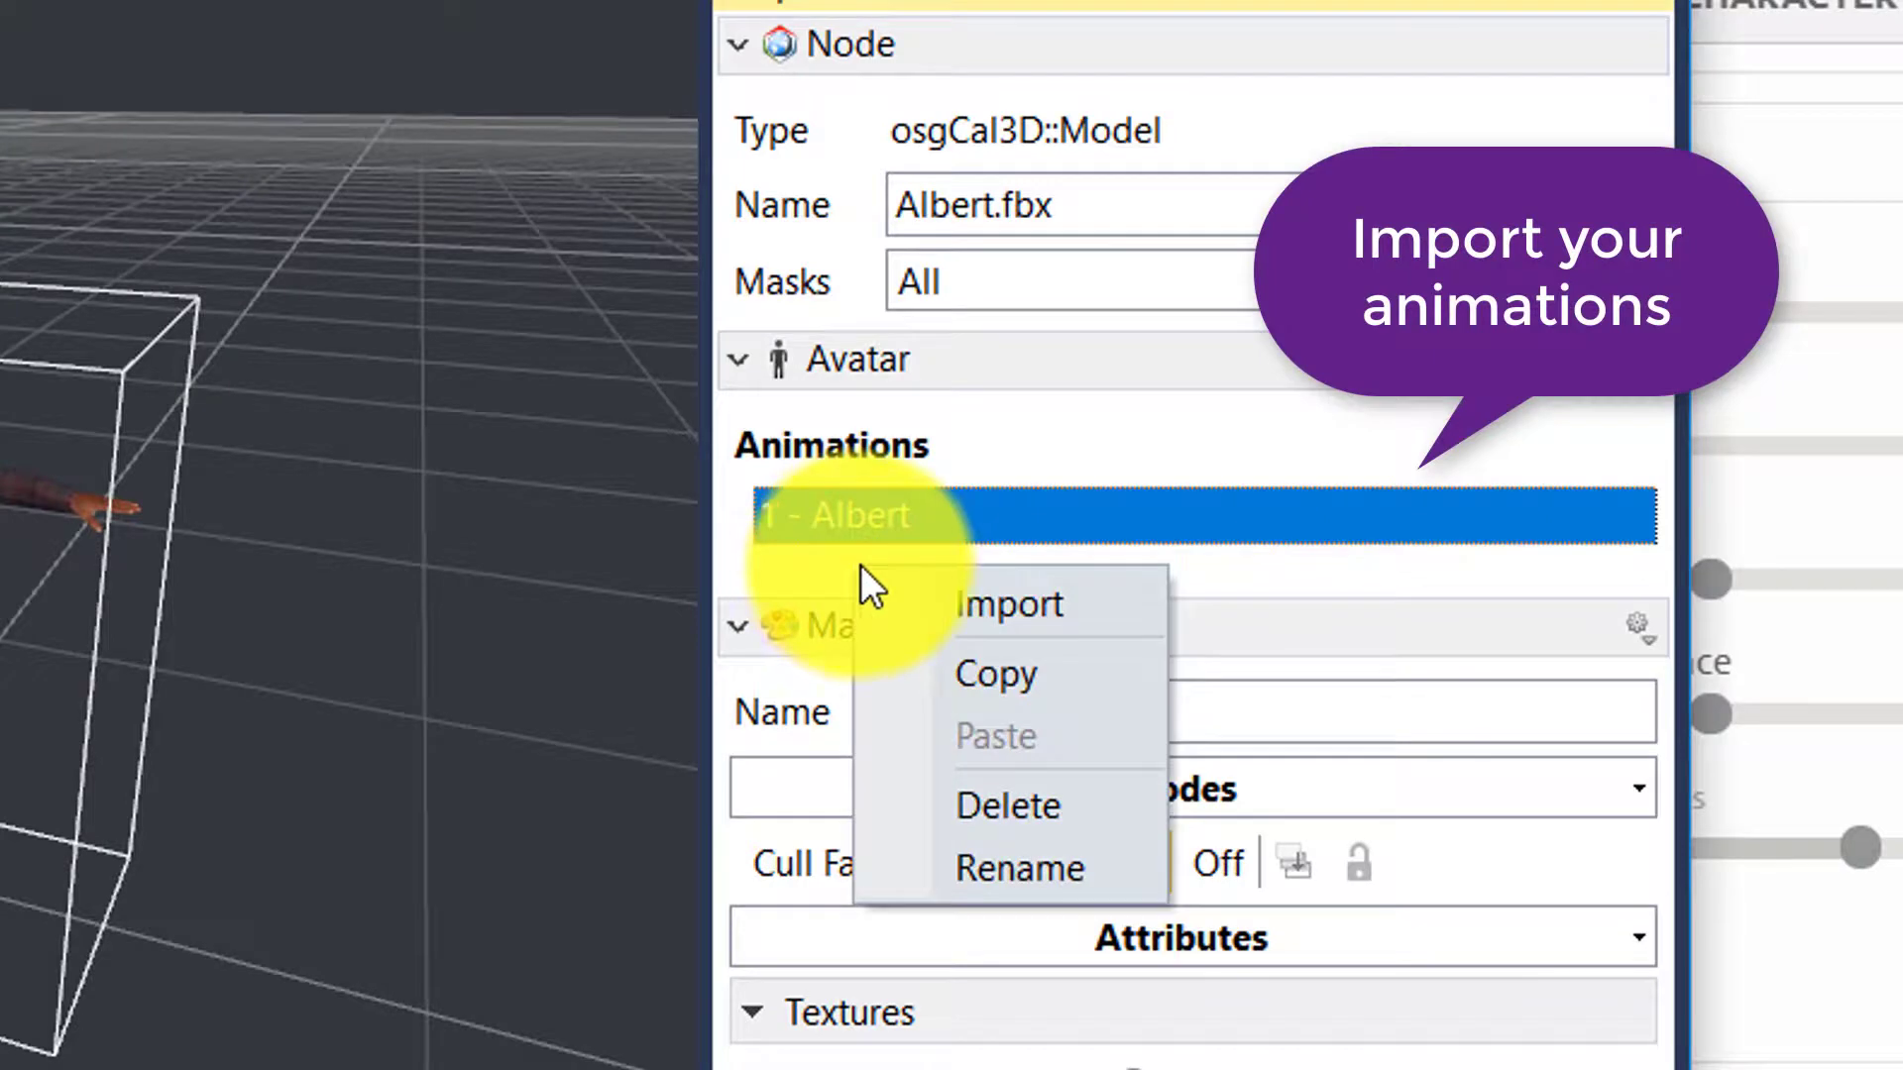
pyautogui.click(938, 604)
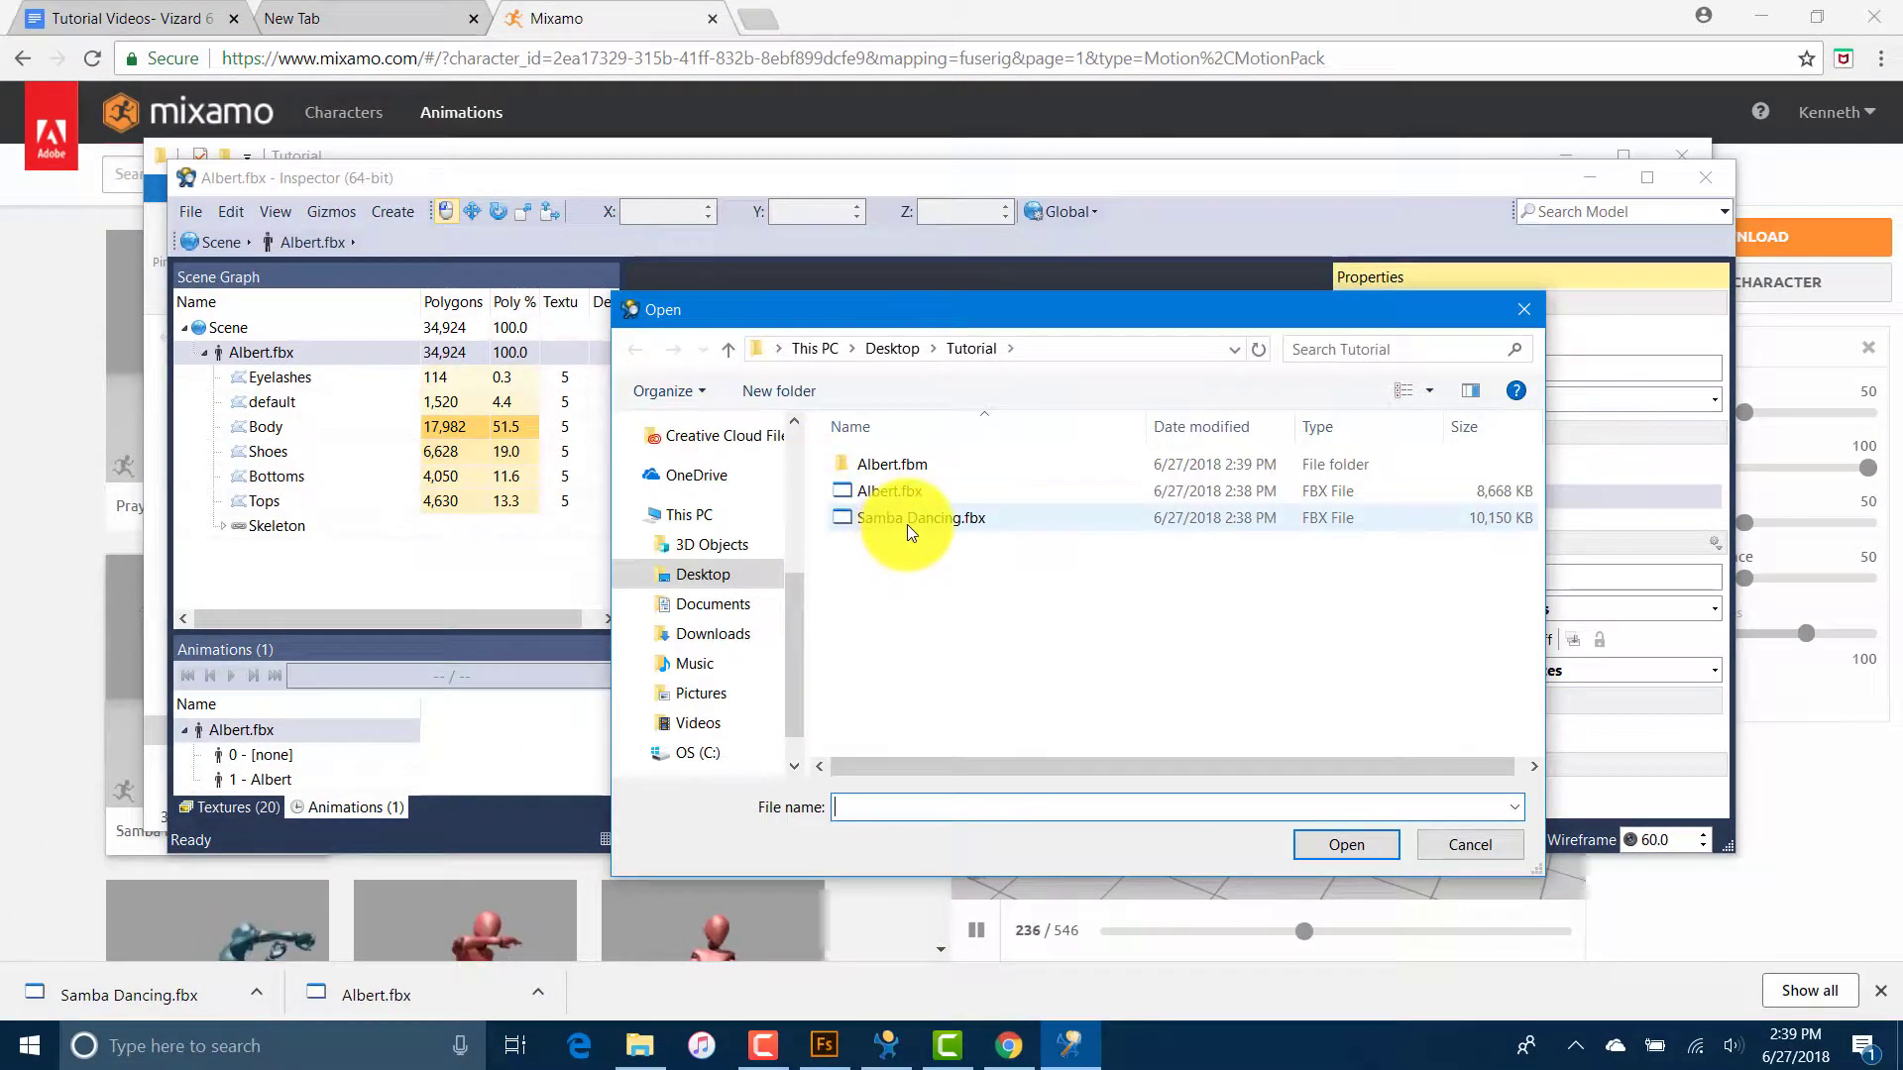
pyautogui.click(907, 525)
pyautogui.click(1355, 840)
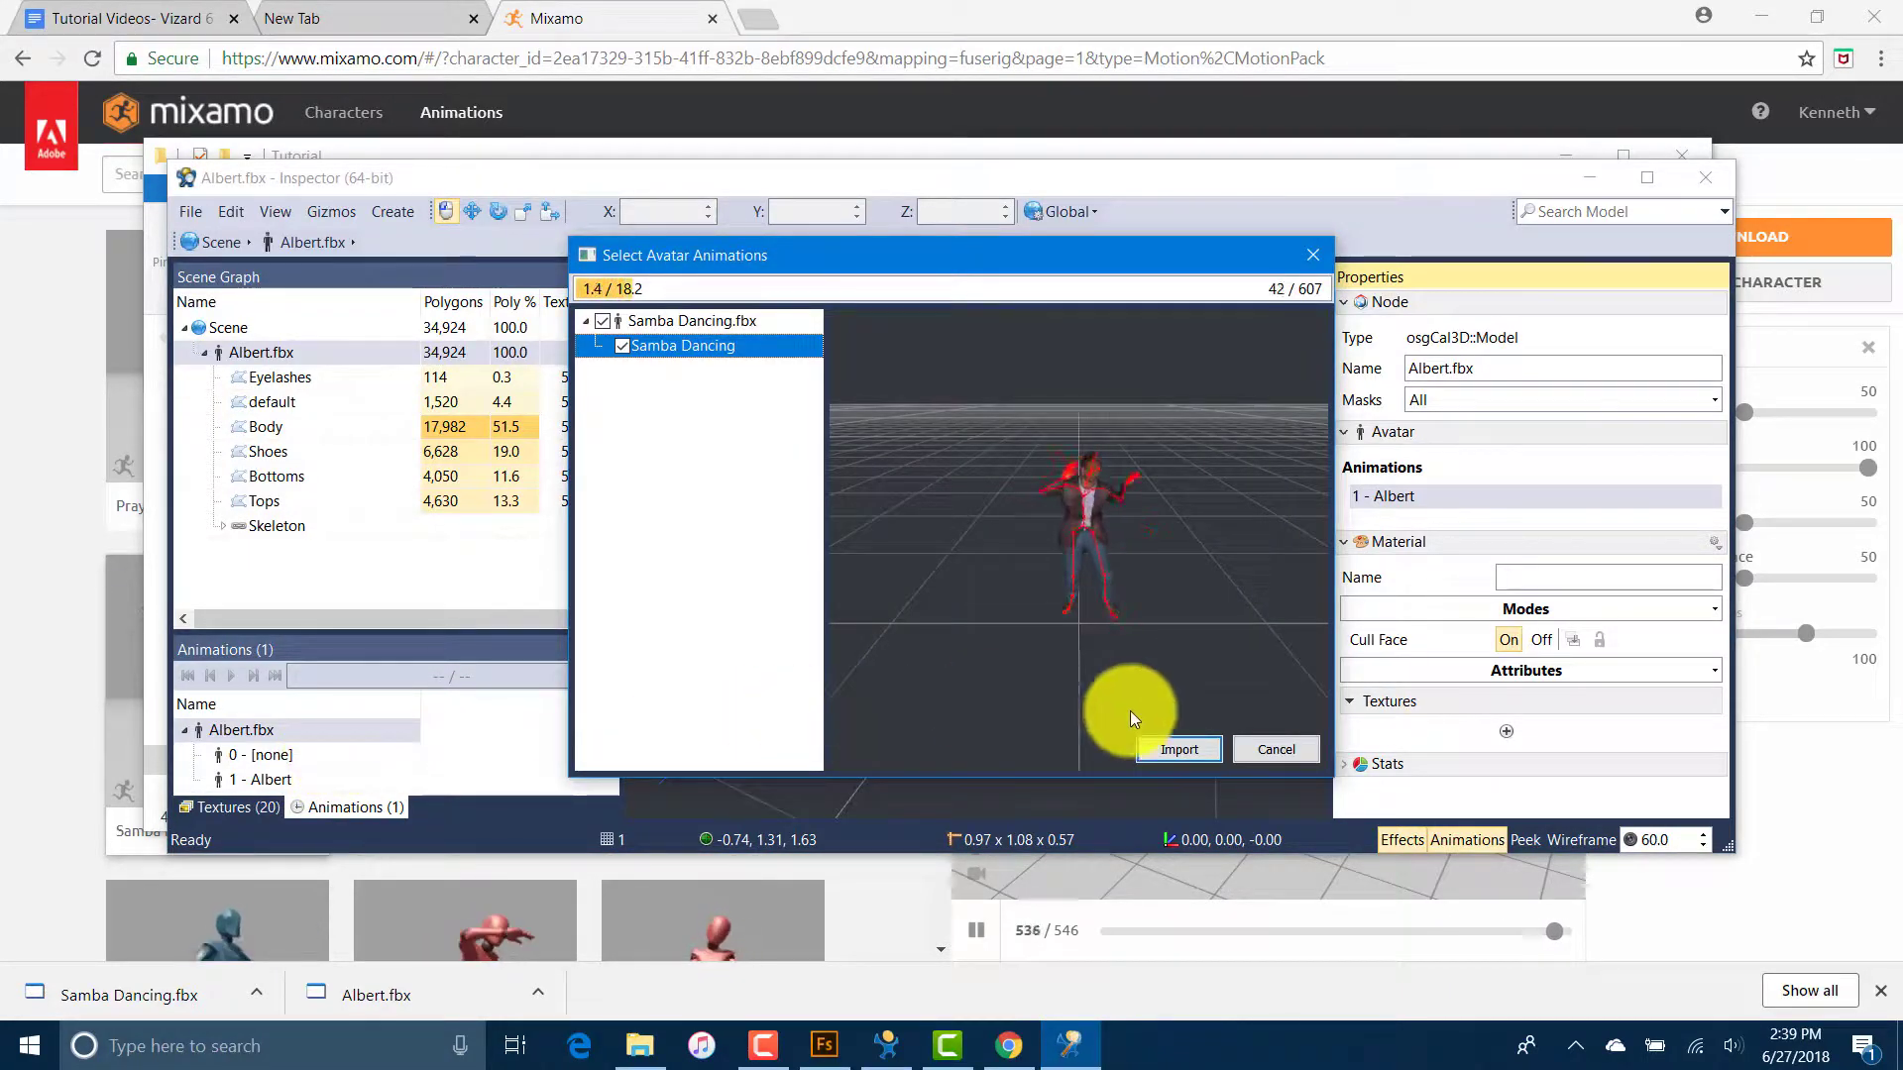
pyautogui.click(1157, 748)
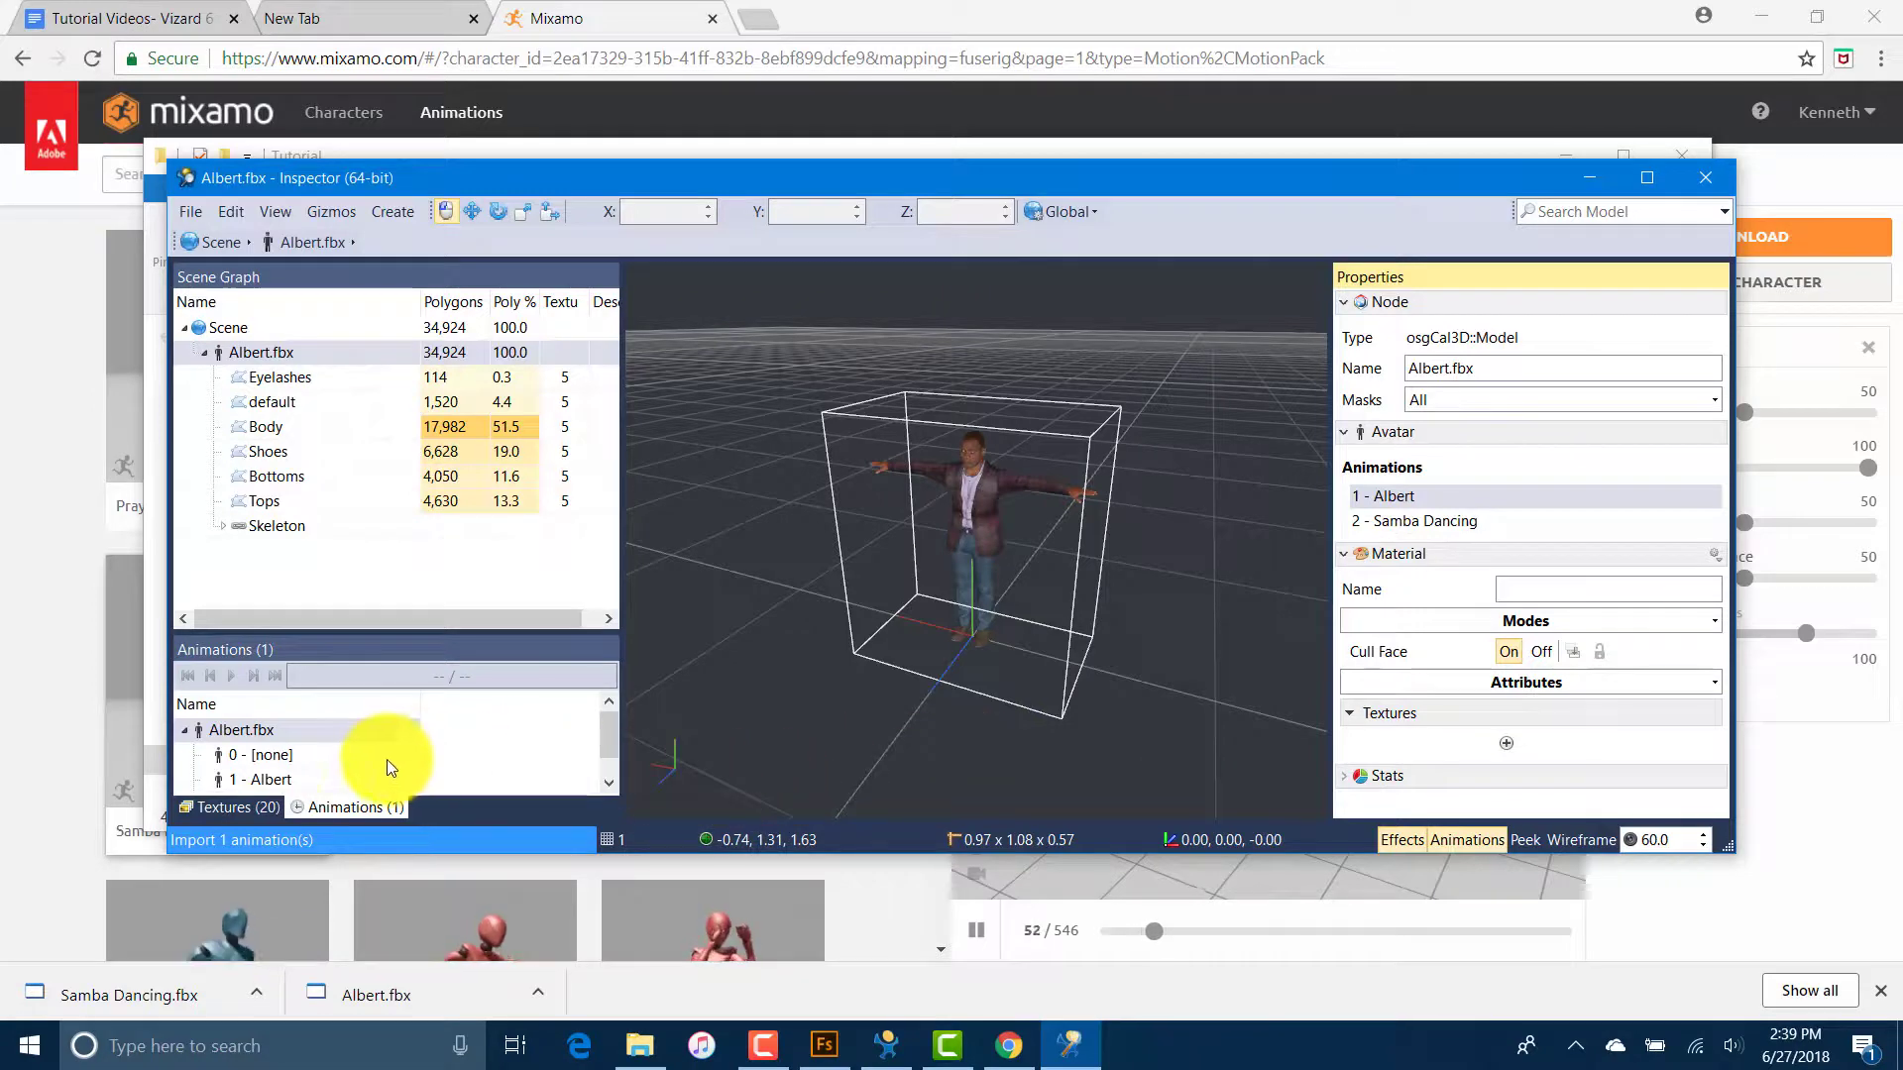
pyautogui.click(330, 777)
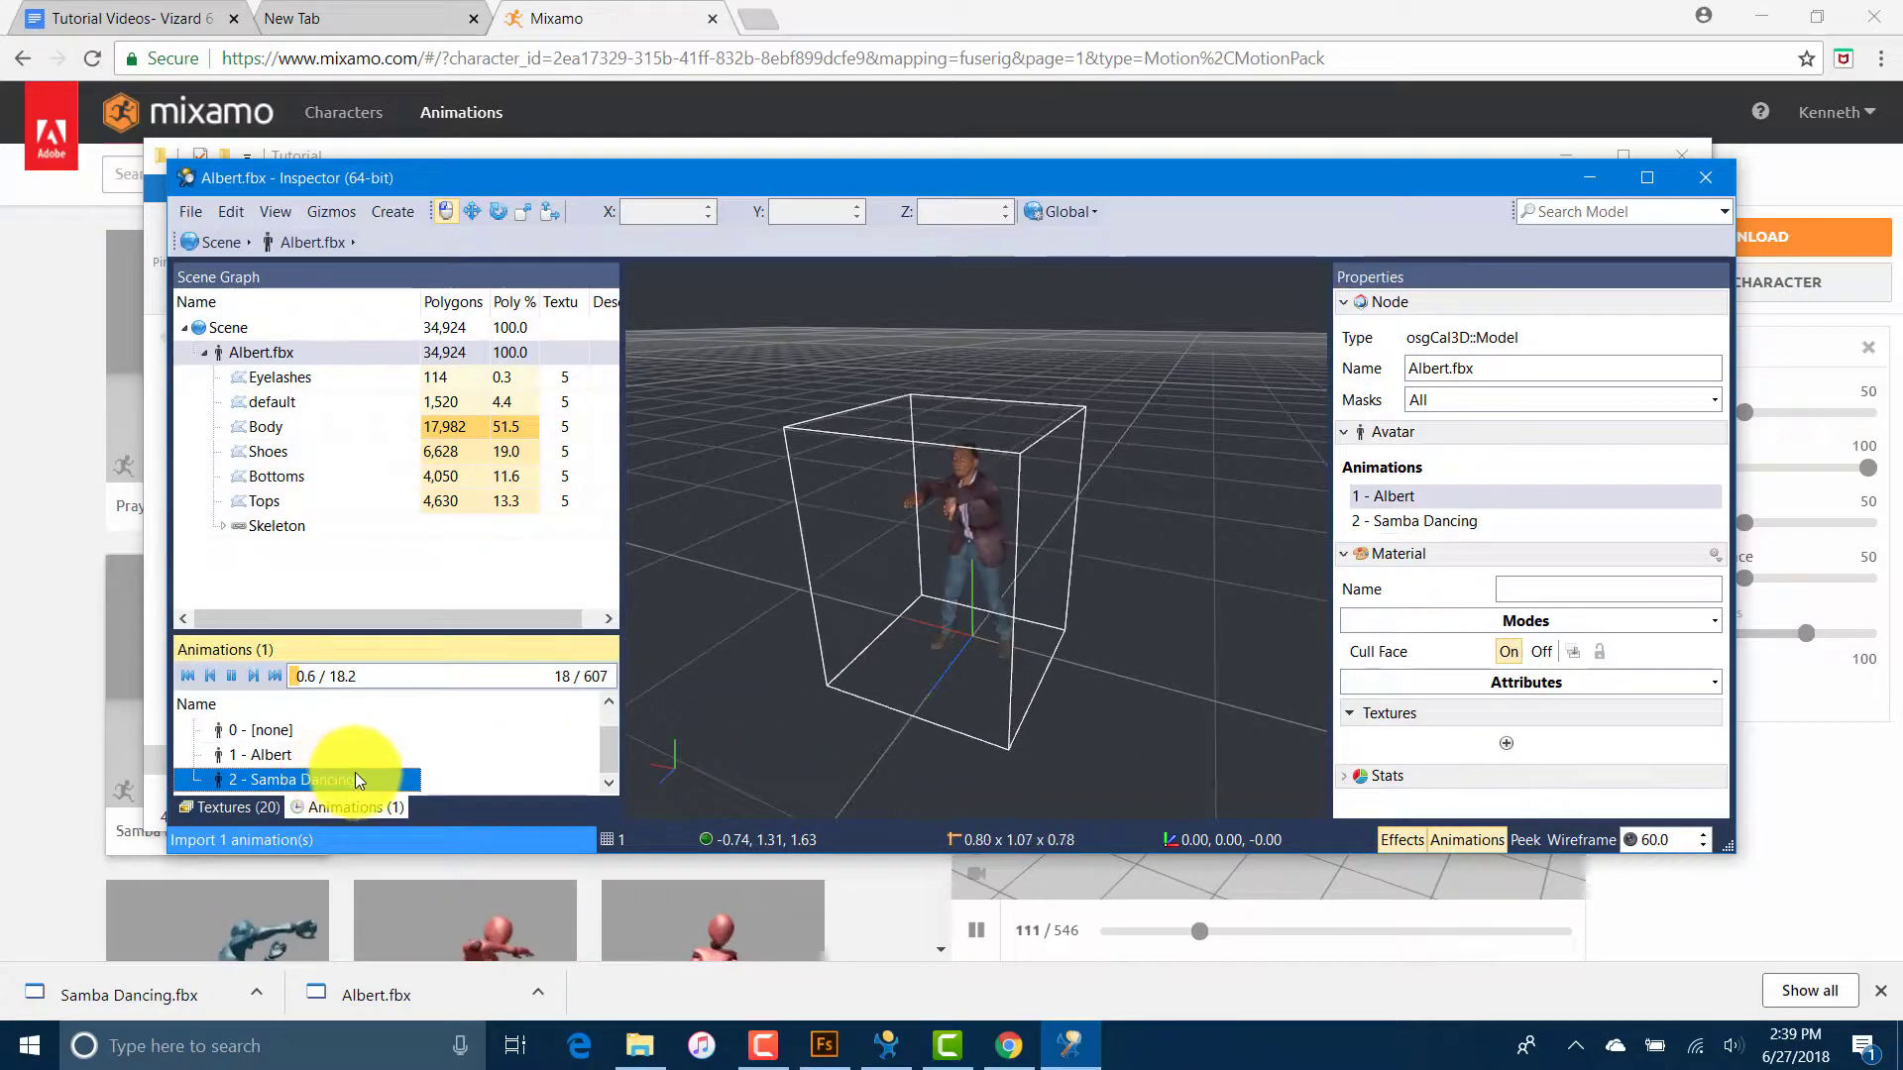
# Step: Save the avatar as Albert.osgb (OpenSceneGraph) and stop playback with 0 - [none]
pyautogui.click(189, 213)
pyautogui.click(230, 325)
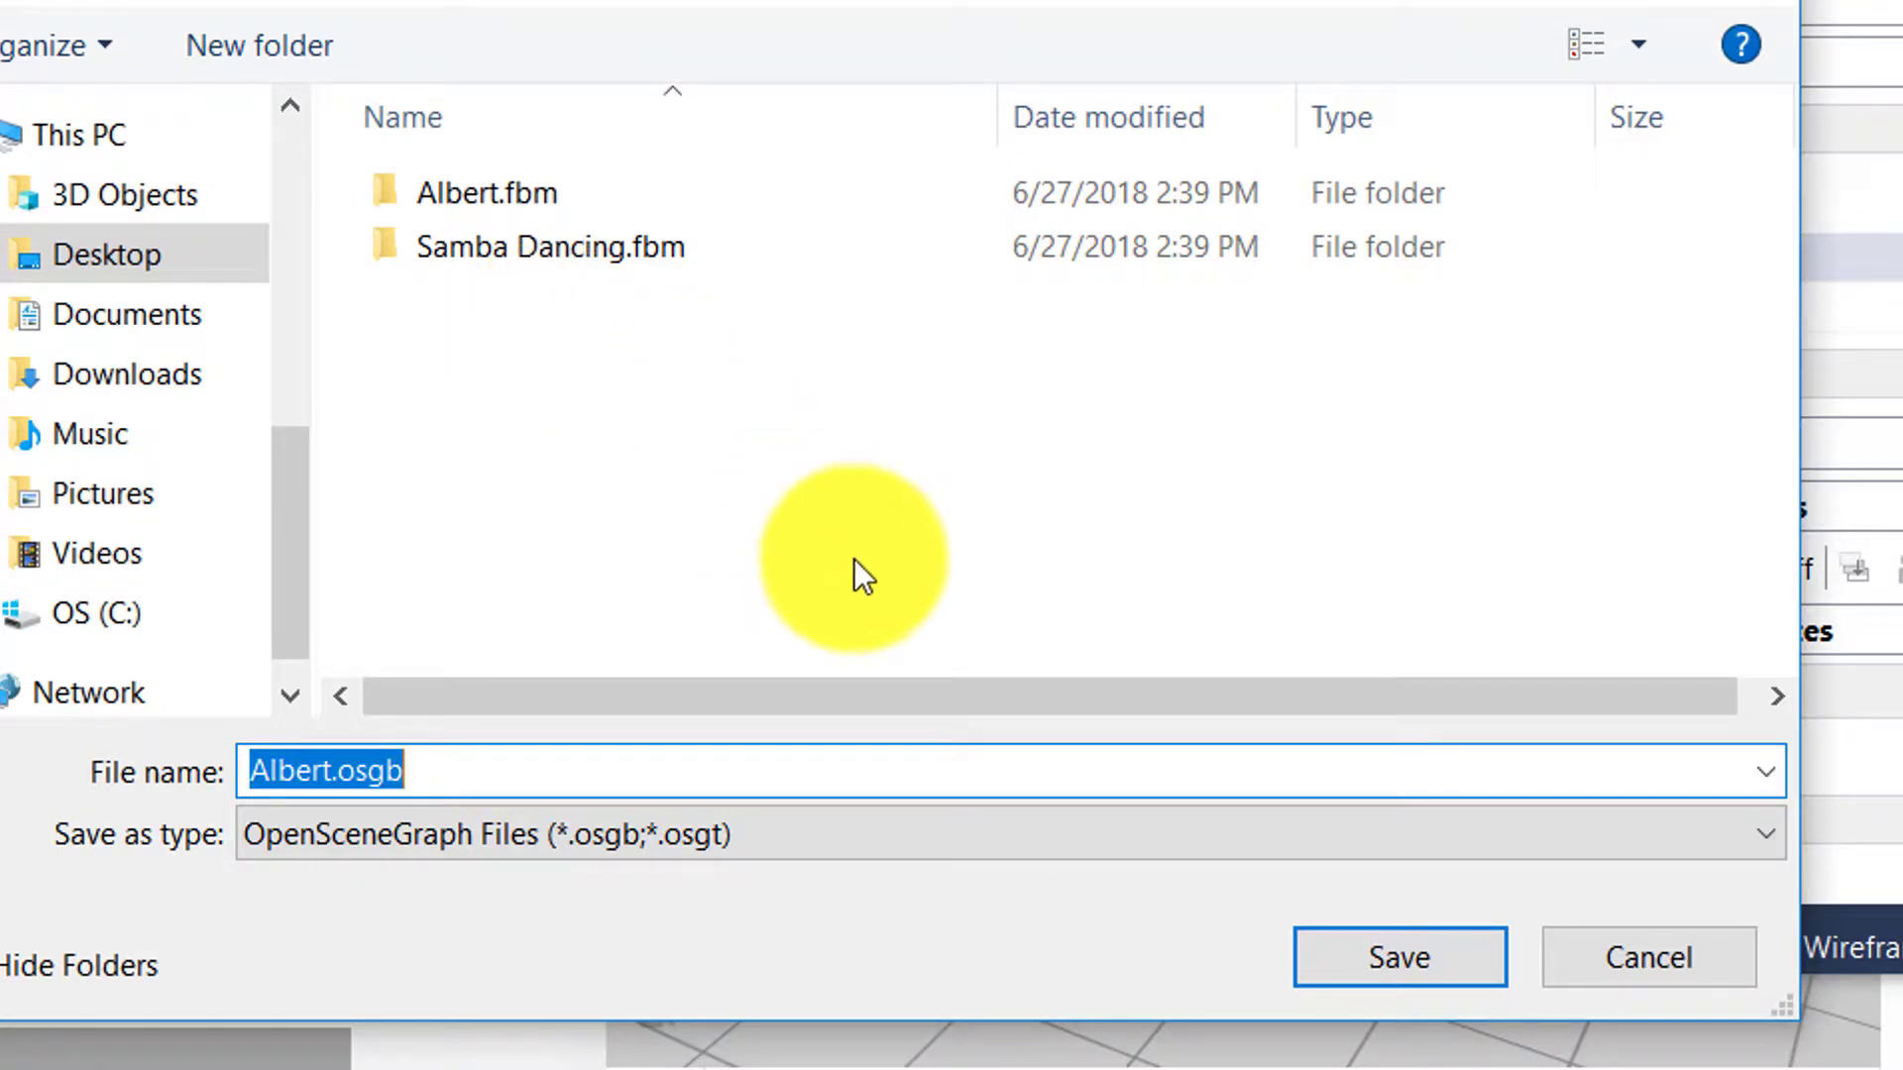
pyautogui.click(1401, 959)
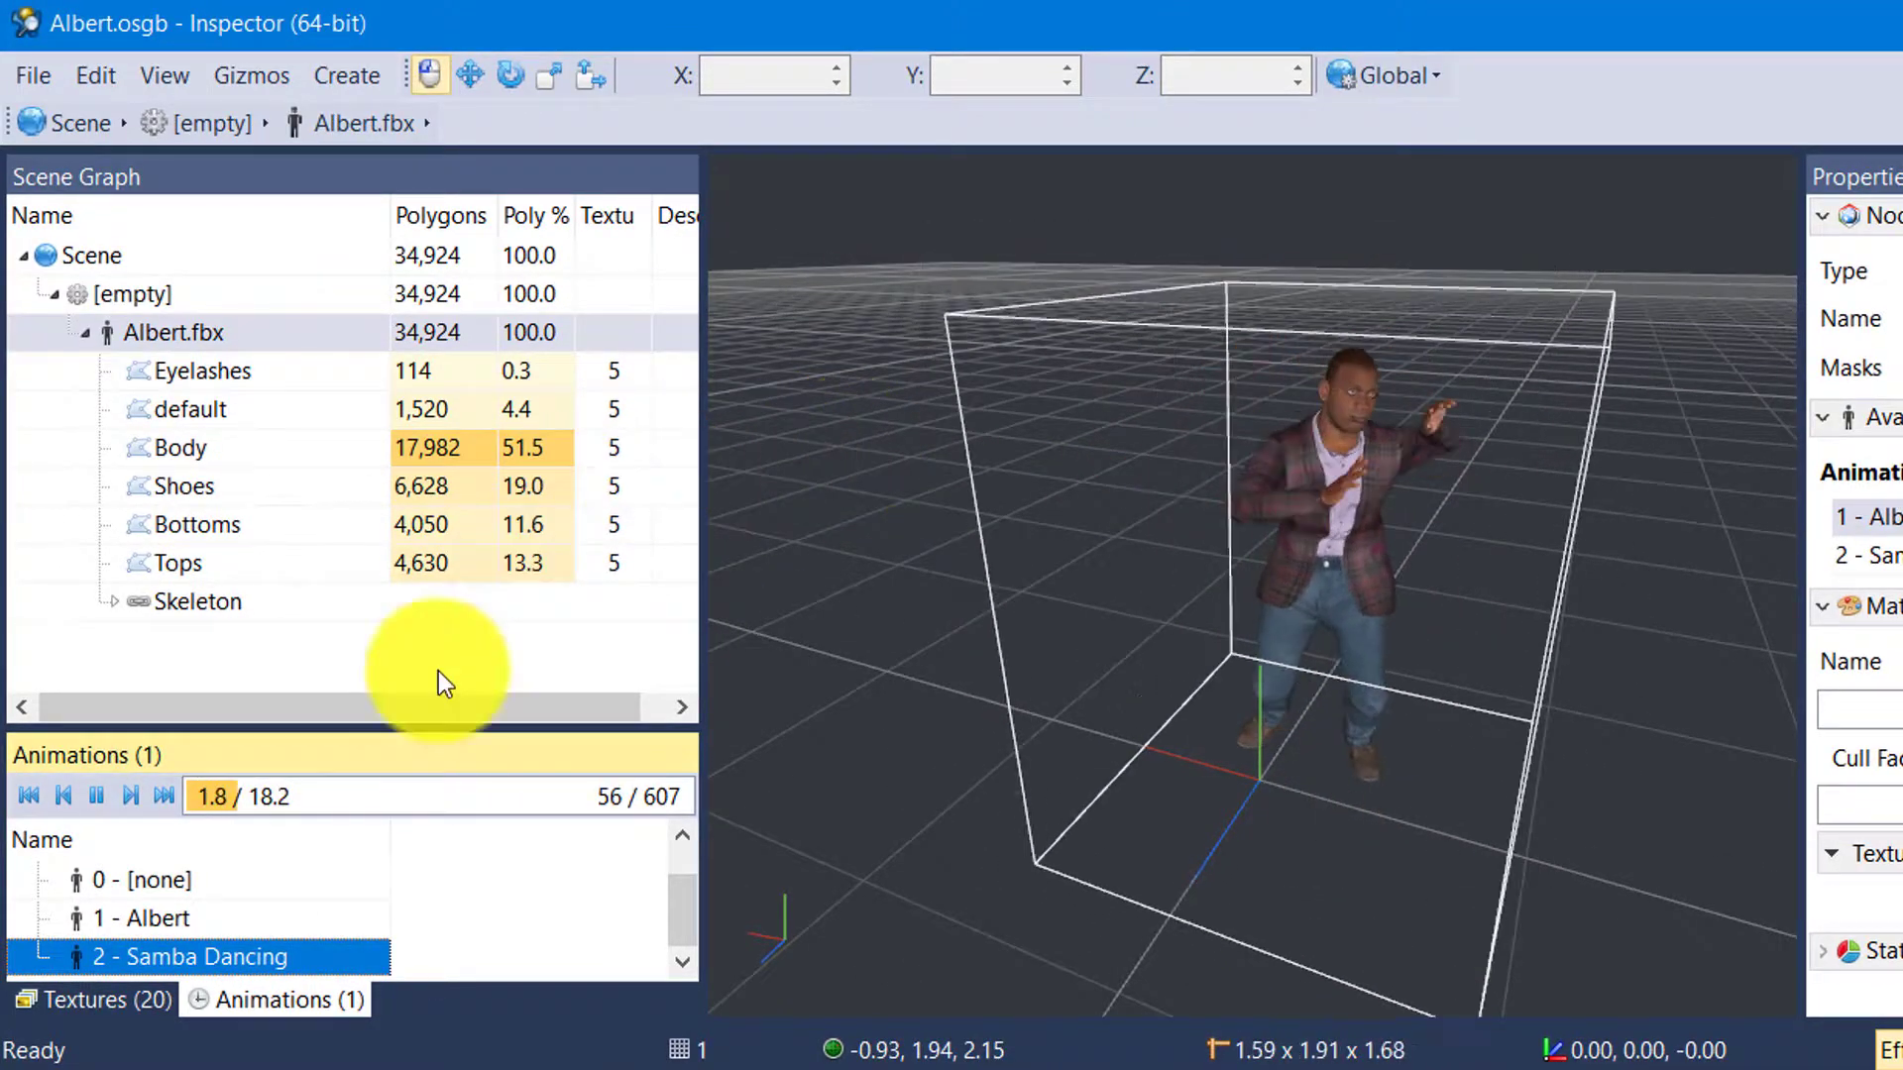
pyautogui.click(222, 882)
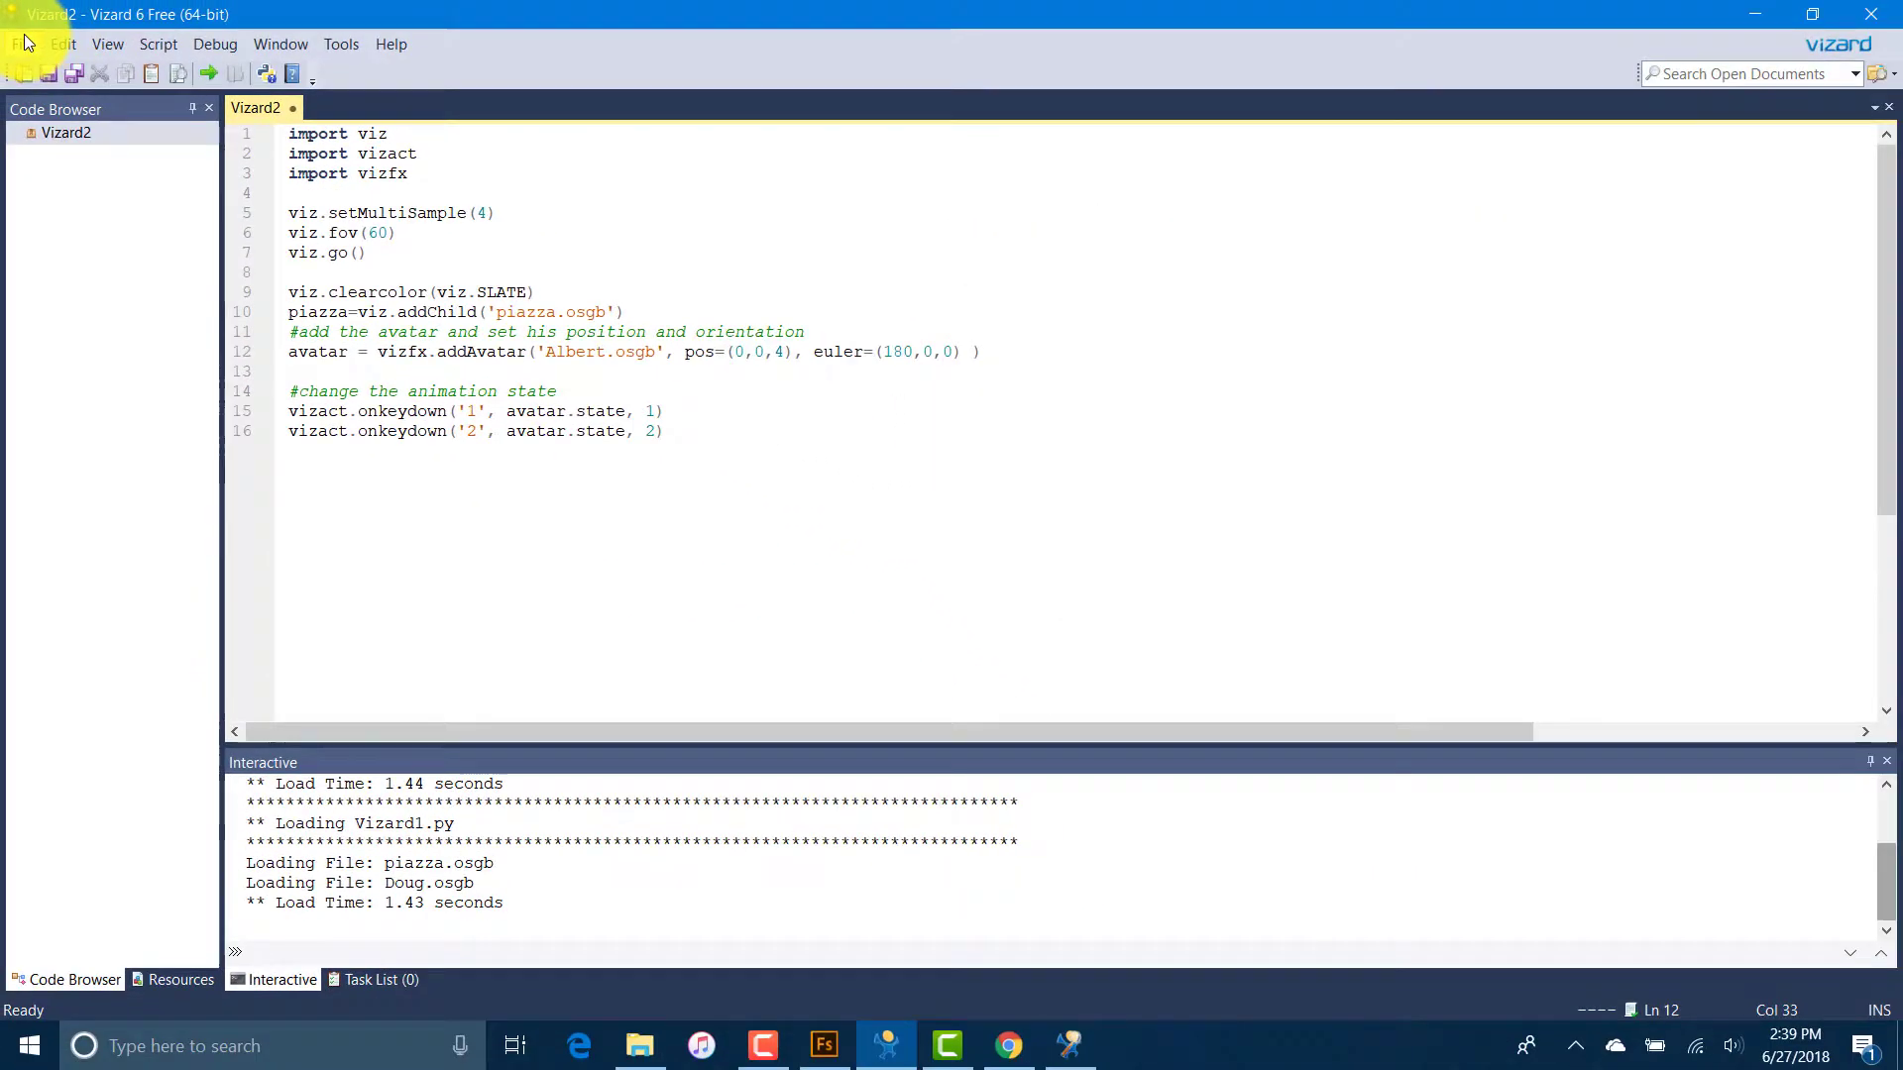
# Step: Save the current Vizard script under the new name Test.py in Desktop\Tutorial
pyautogui.click(22, 43)
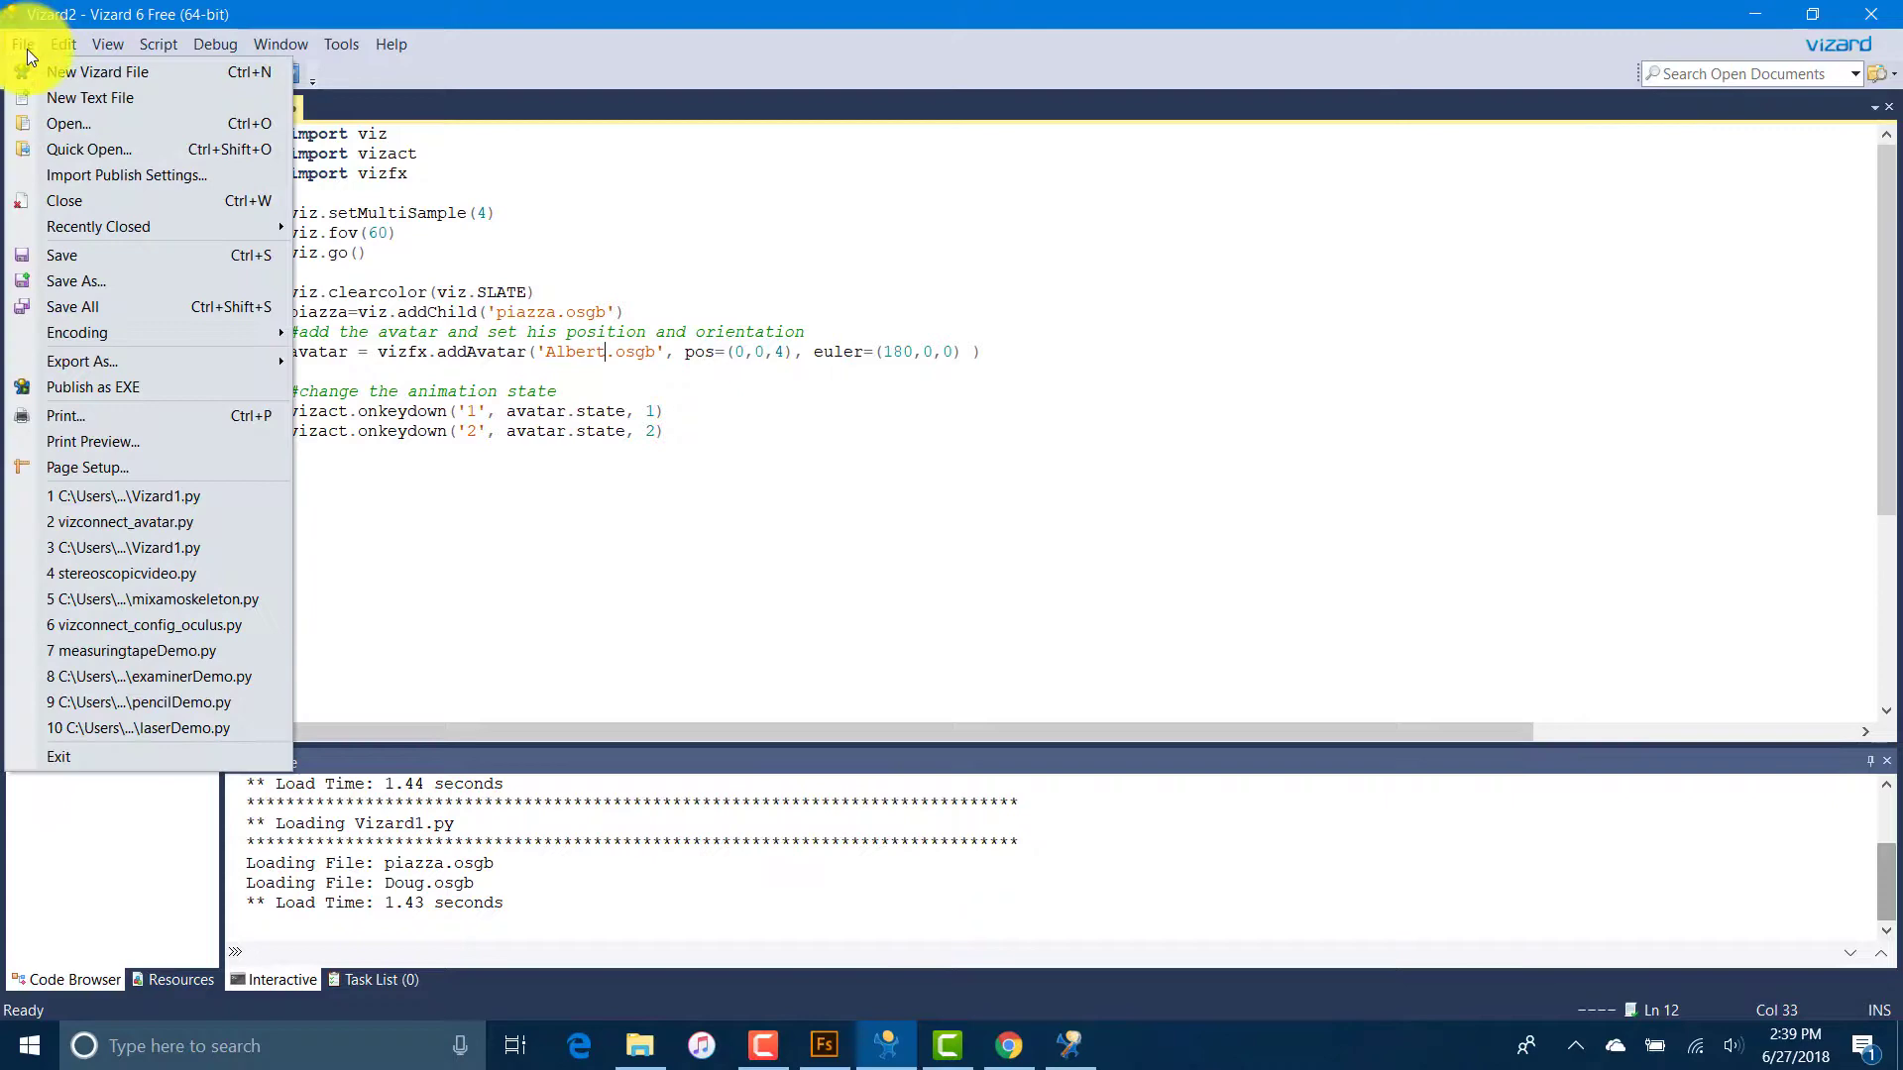
pyautogui.click(86, 258)
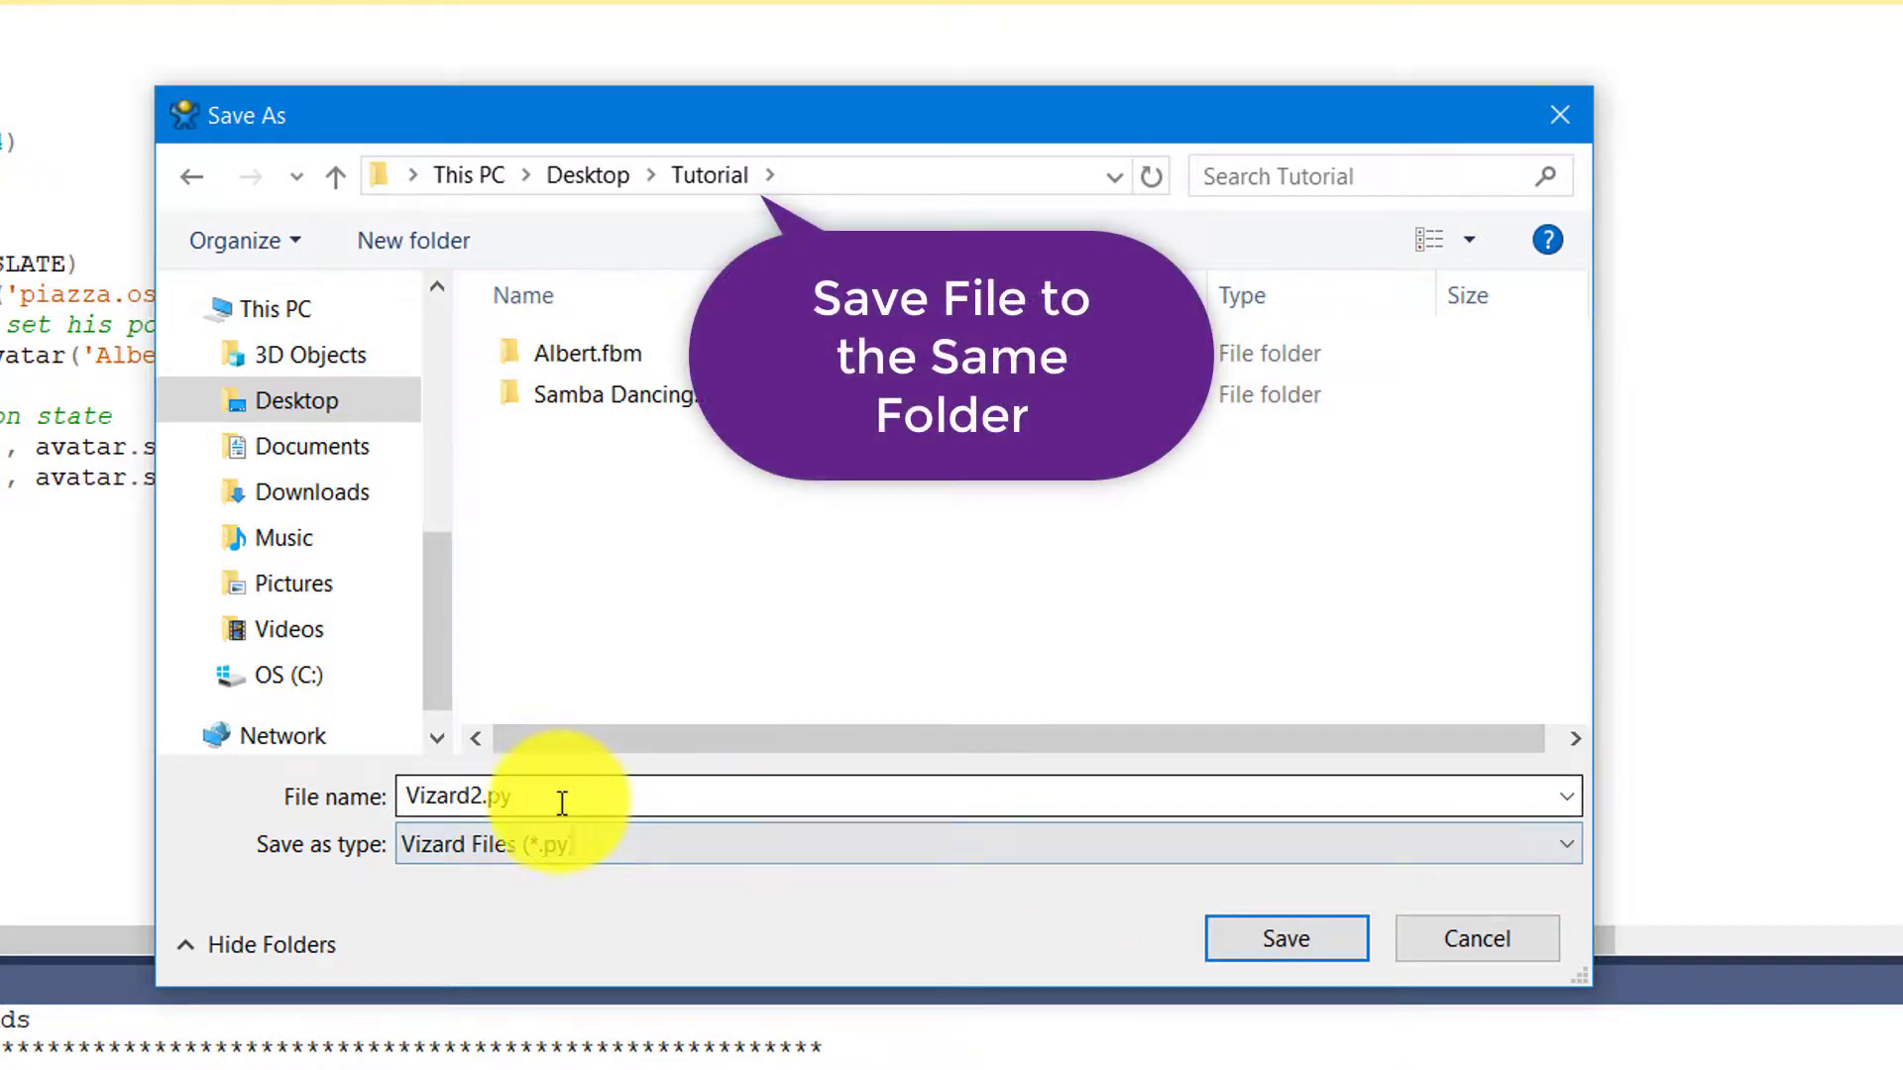
pyautogui.moveTo(552, 799); pyautogui.dragTo(377, 796)
pyautogui.write('Te')
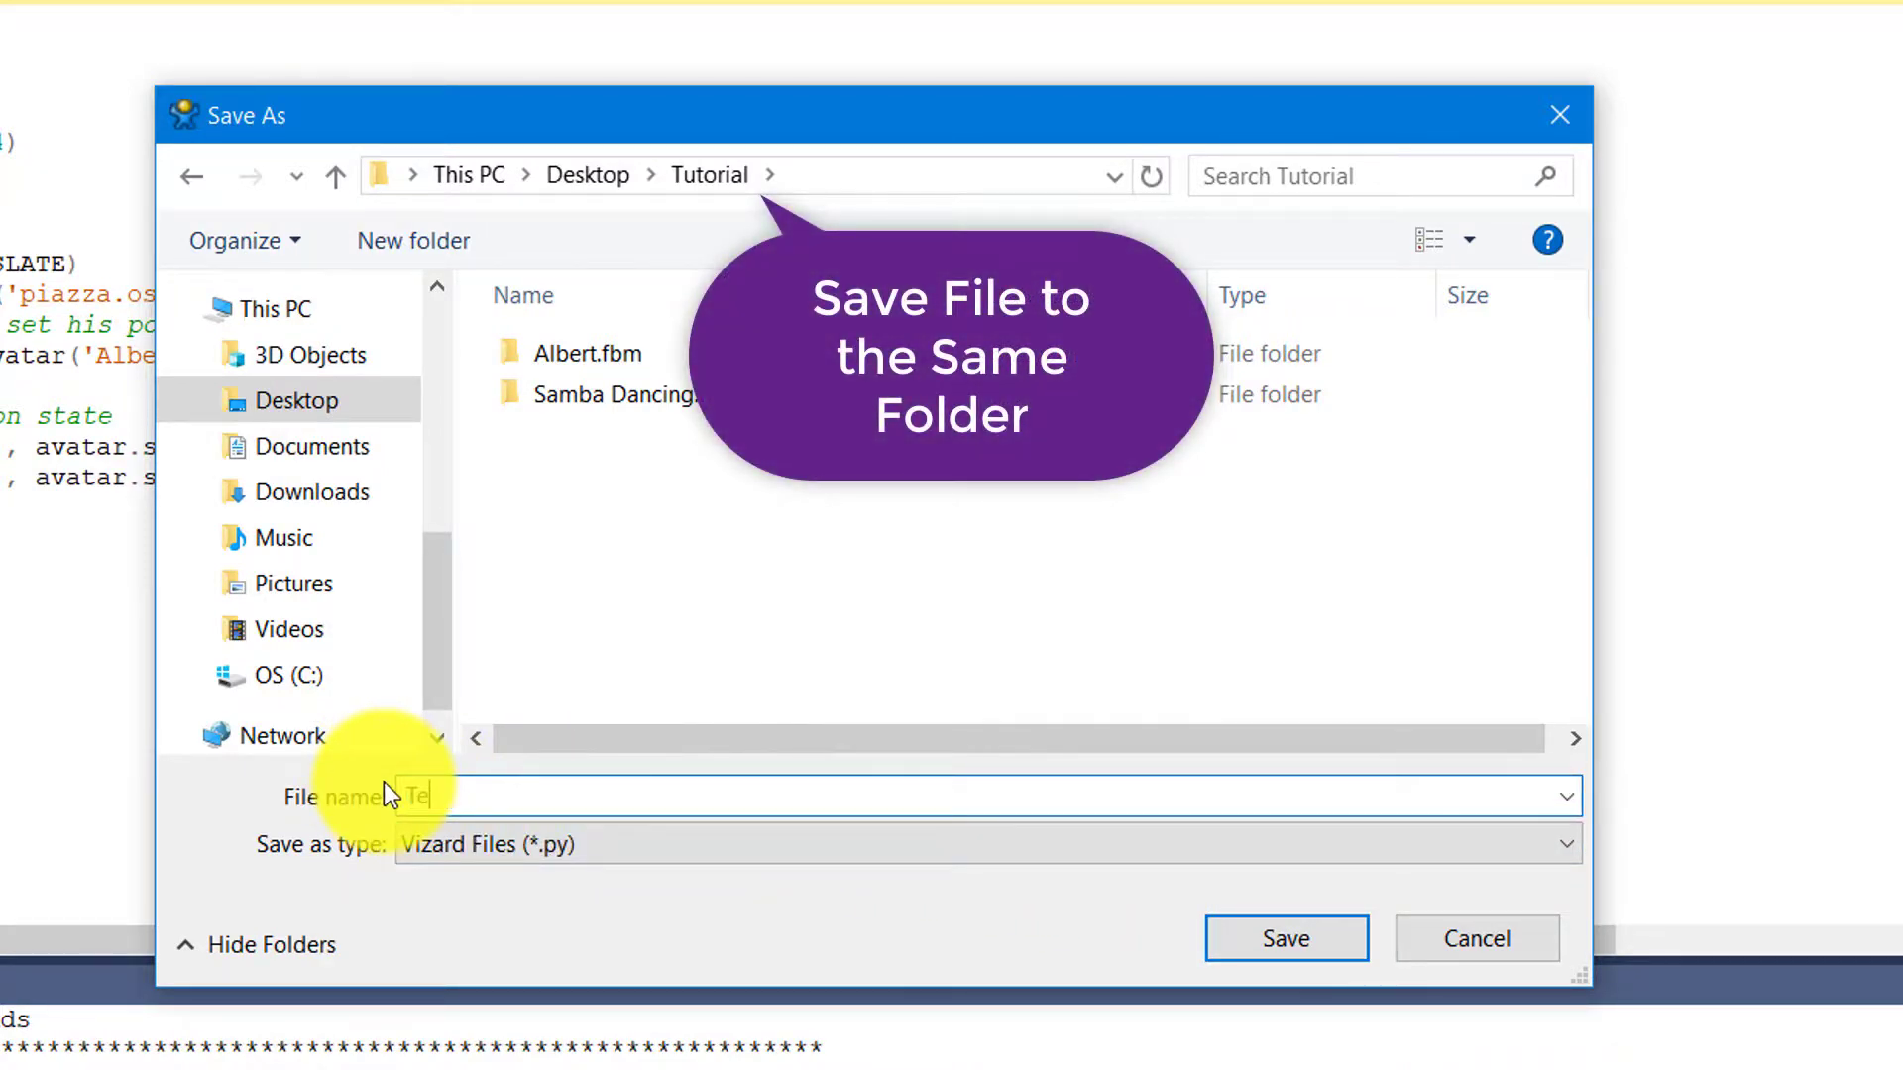
pyautogui.write('st.py')
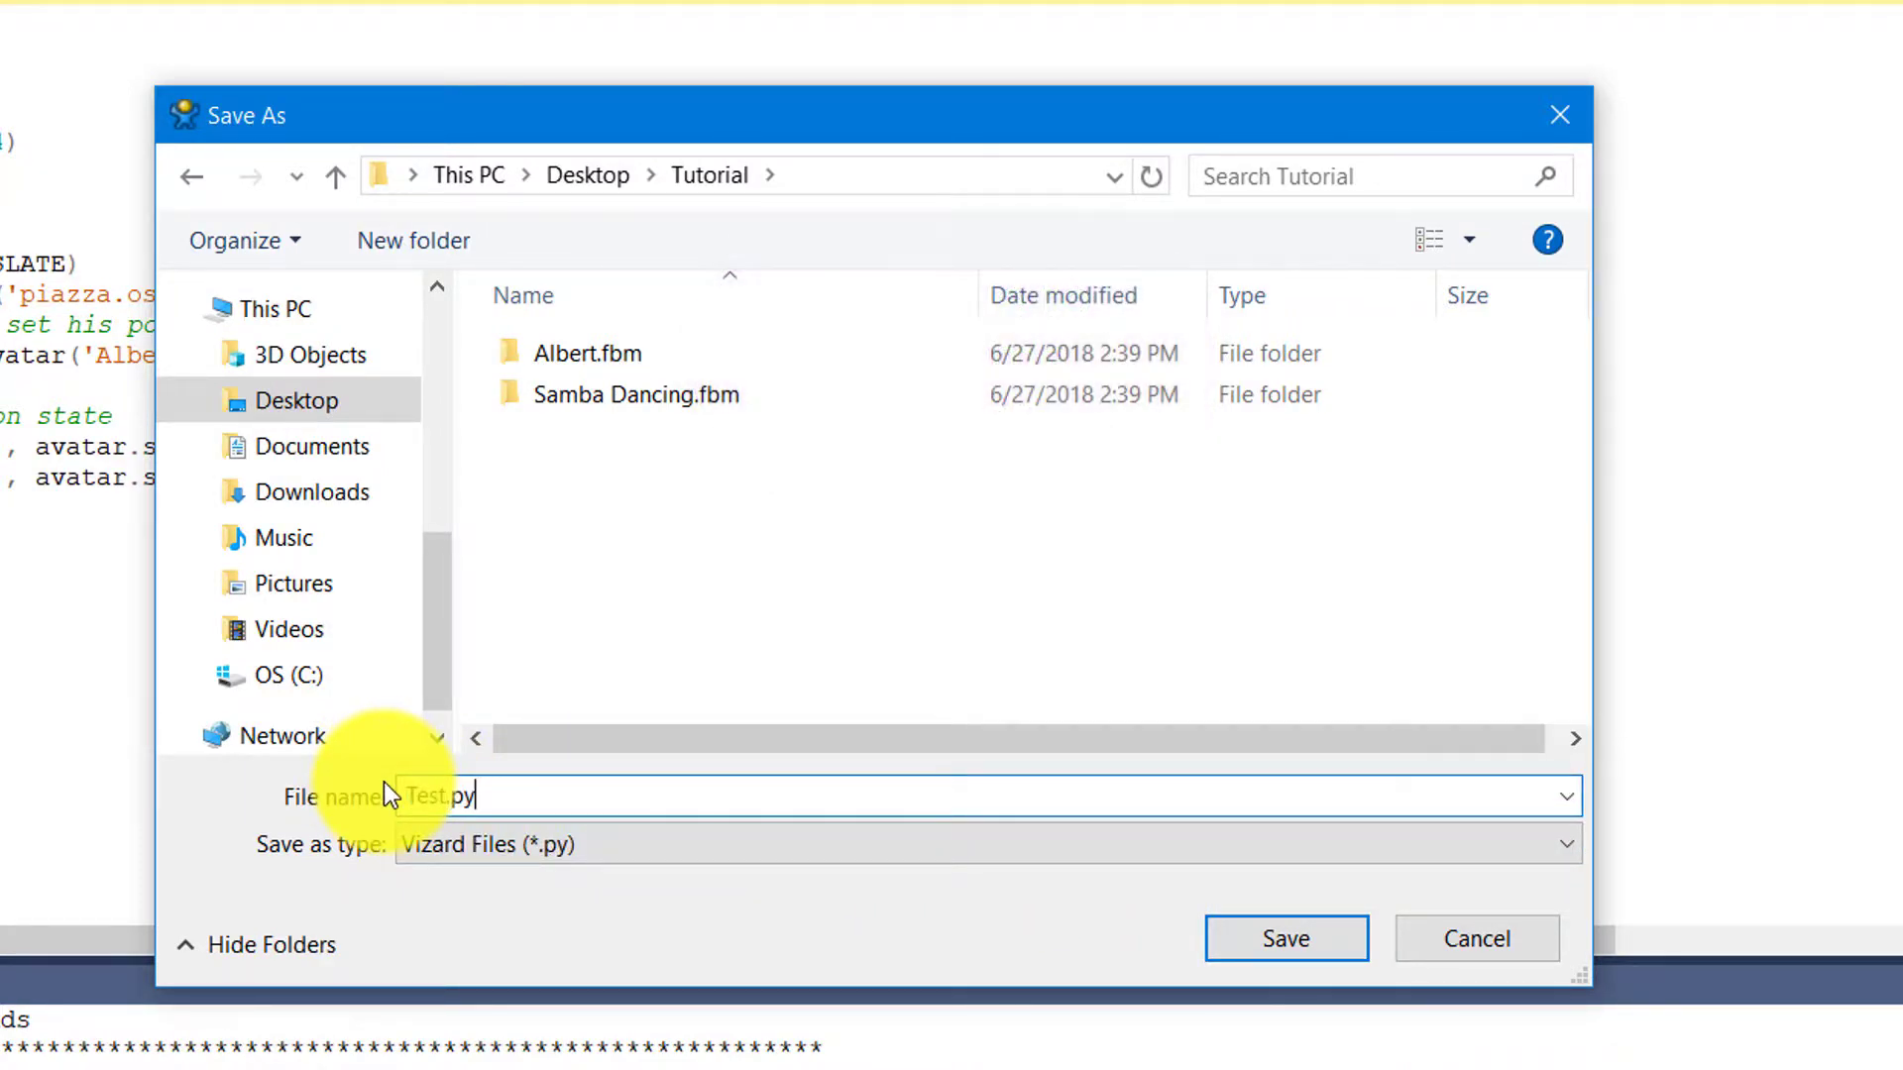
pyautogui.click(1309, 759)
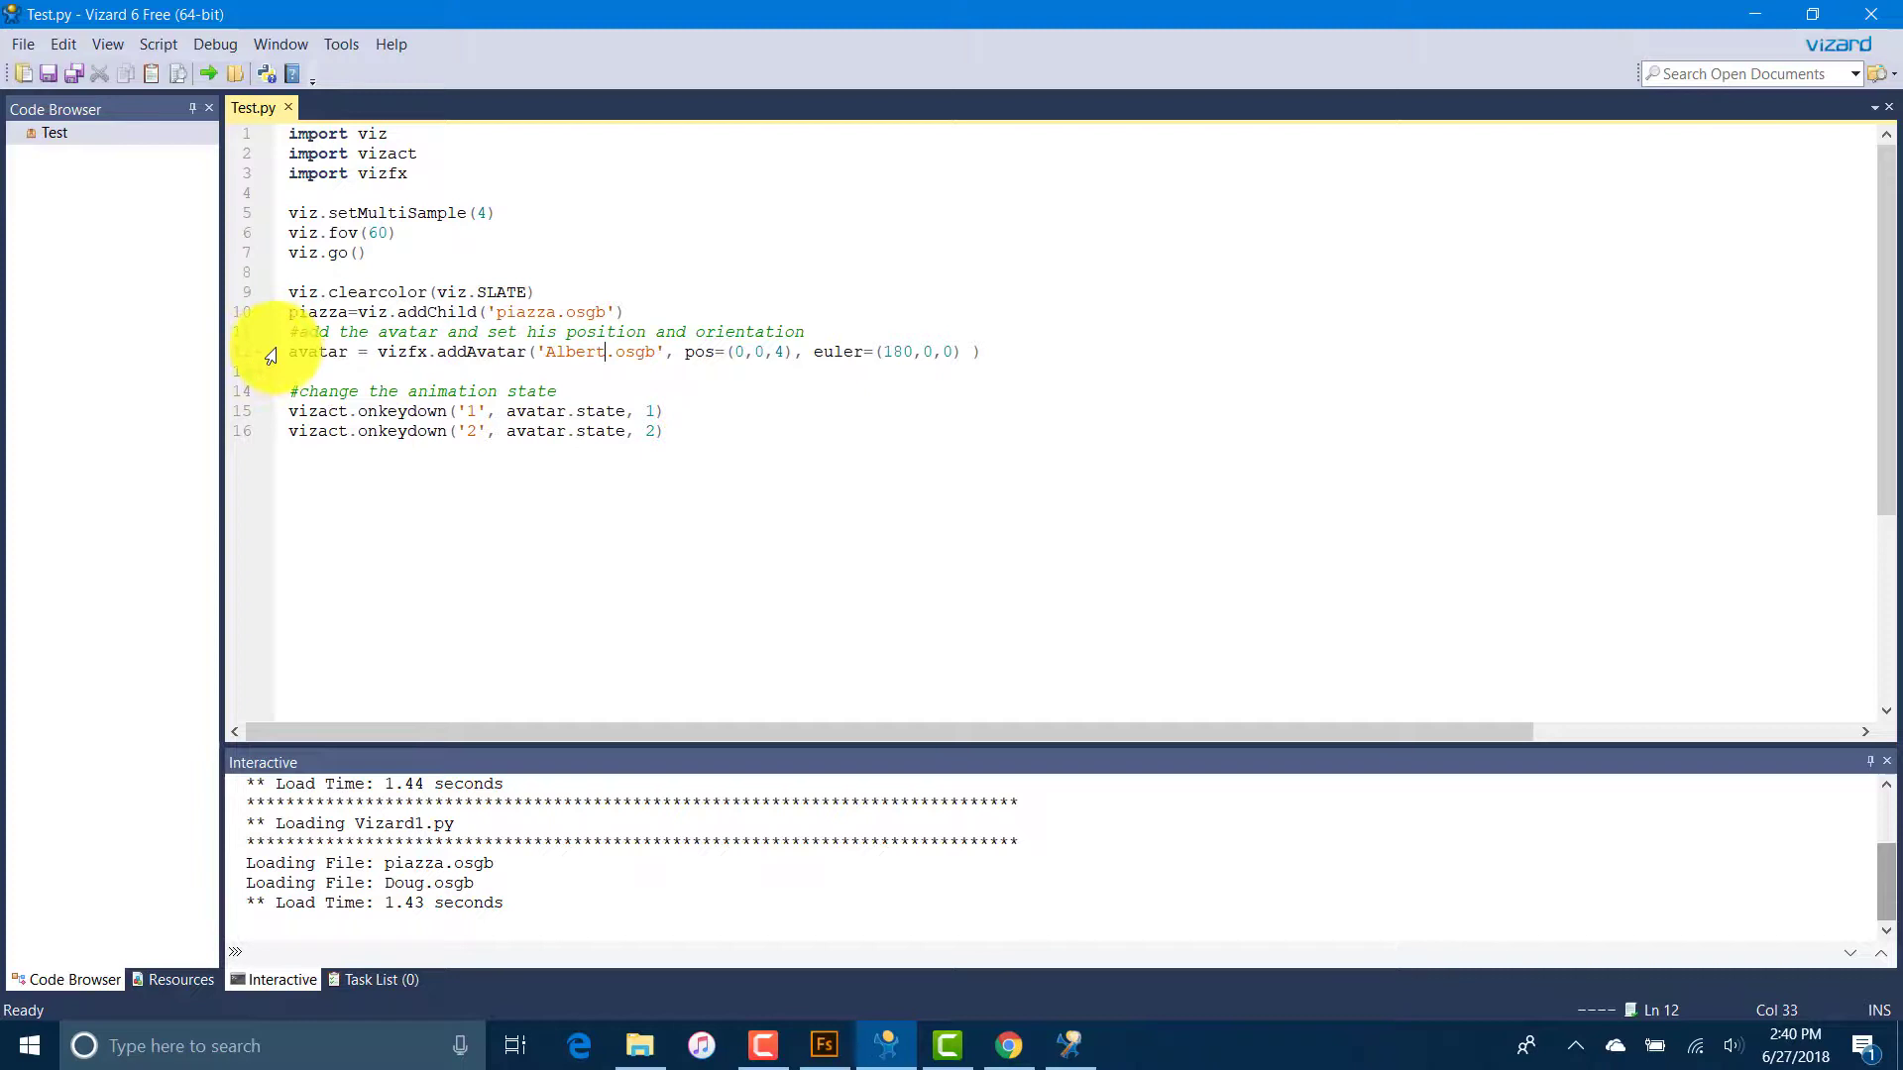
# Step: Run Test.py, look around Albert dancing in the piazza, then close the Test window
pyautogui.click(201, 75)
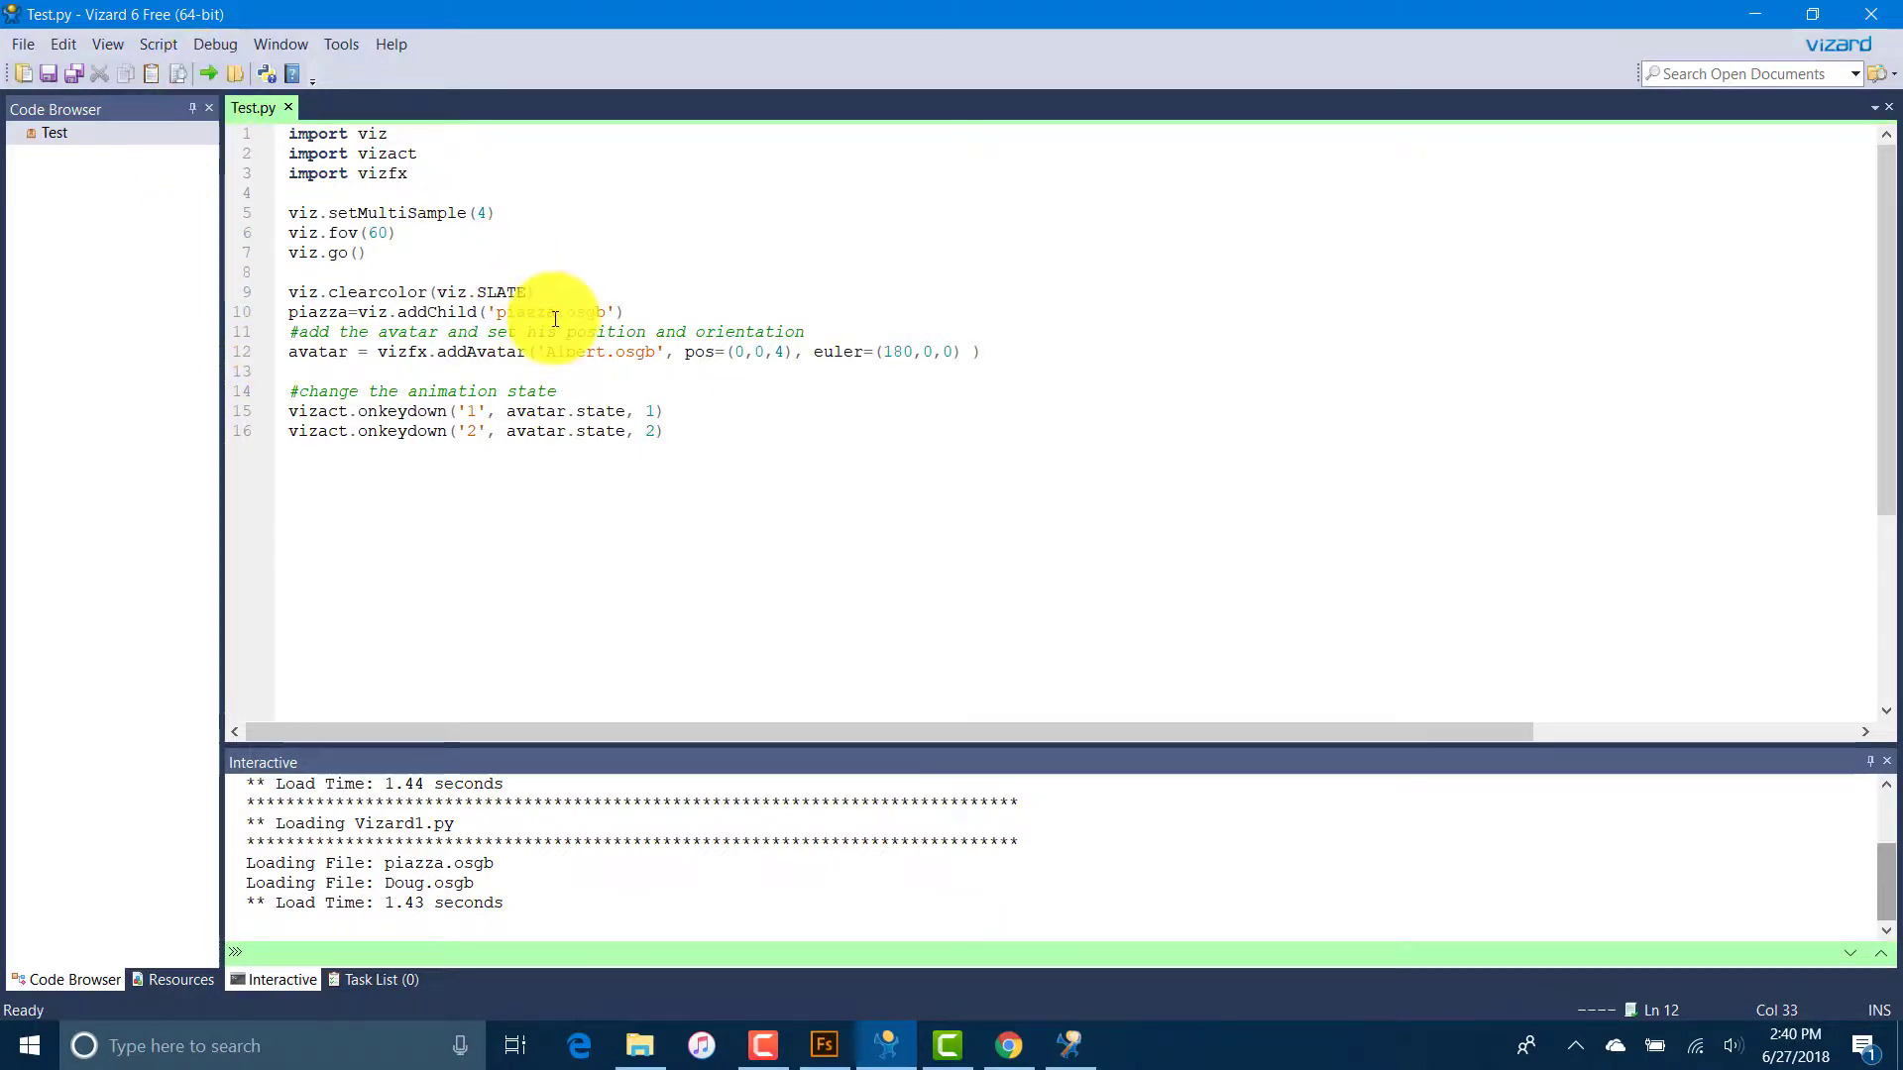
pyautogui.click(581, 152)
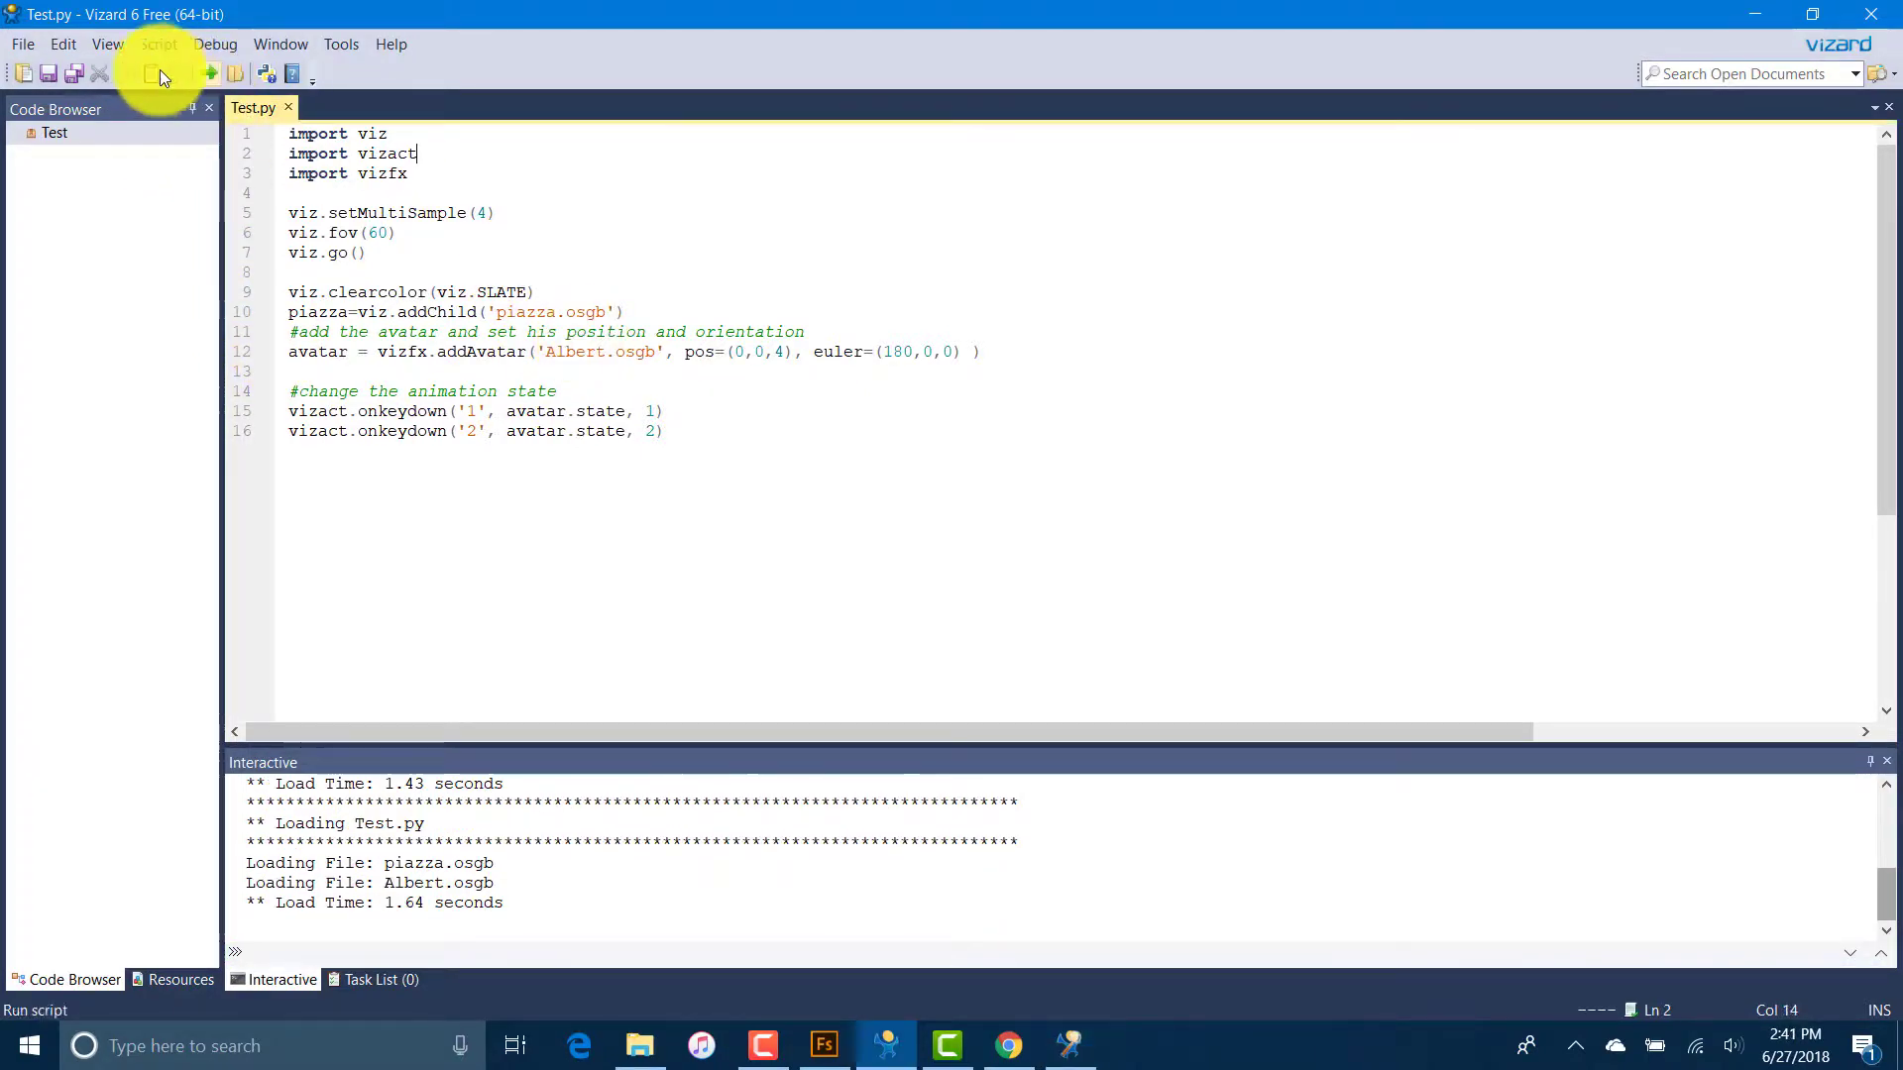
pyautogui.click(216, 65)
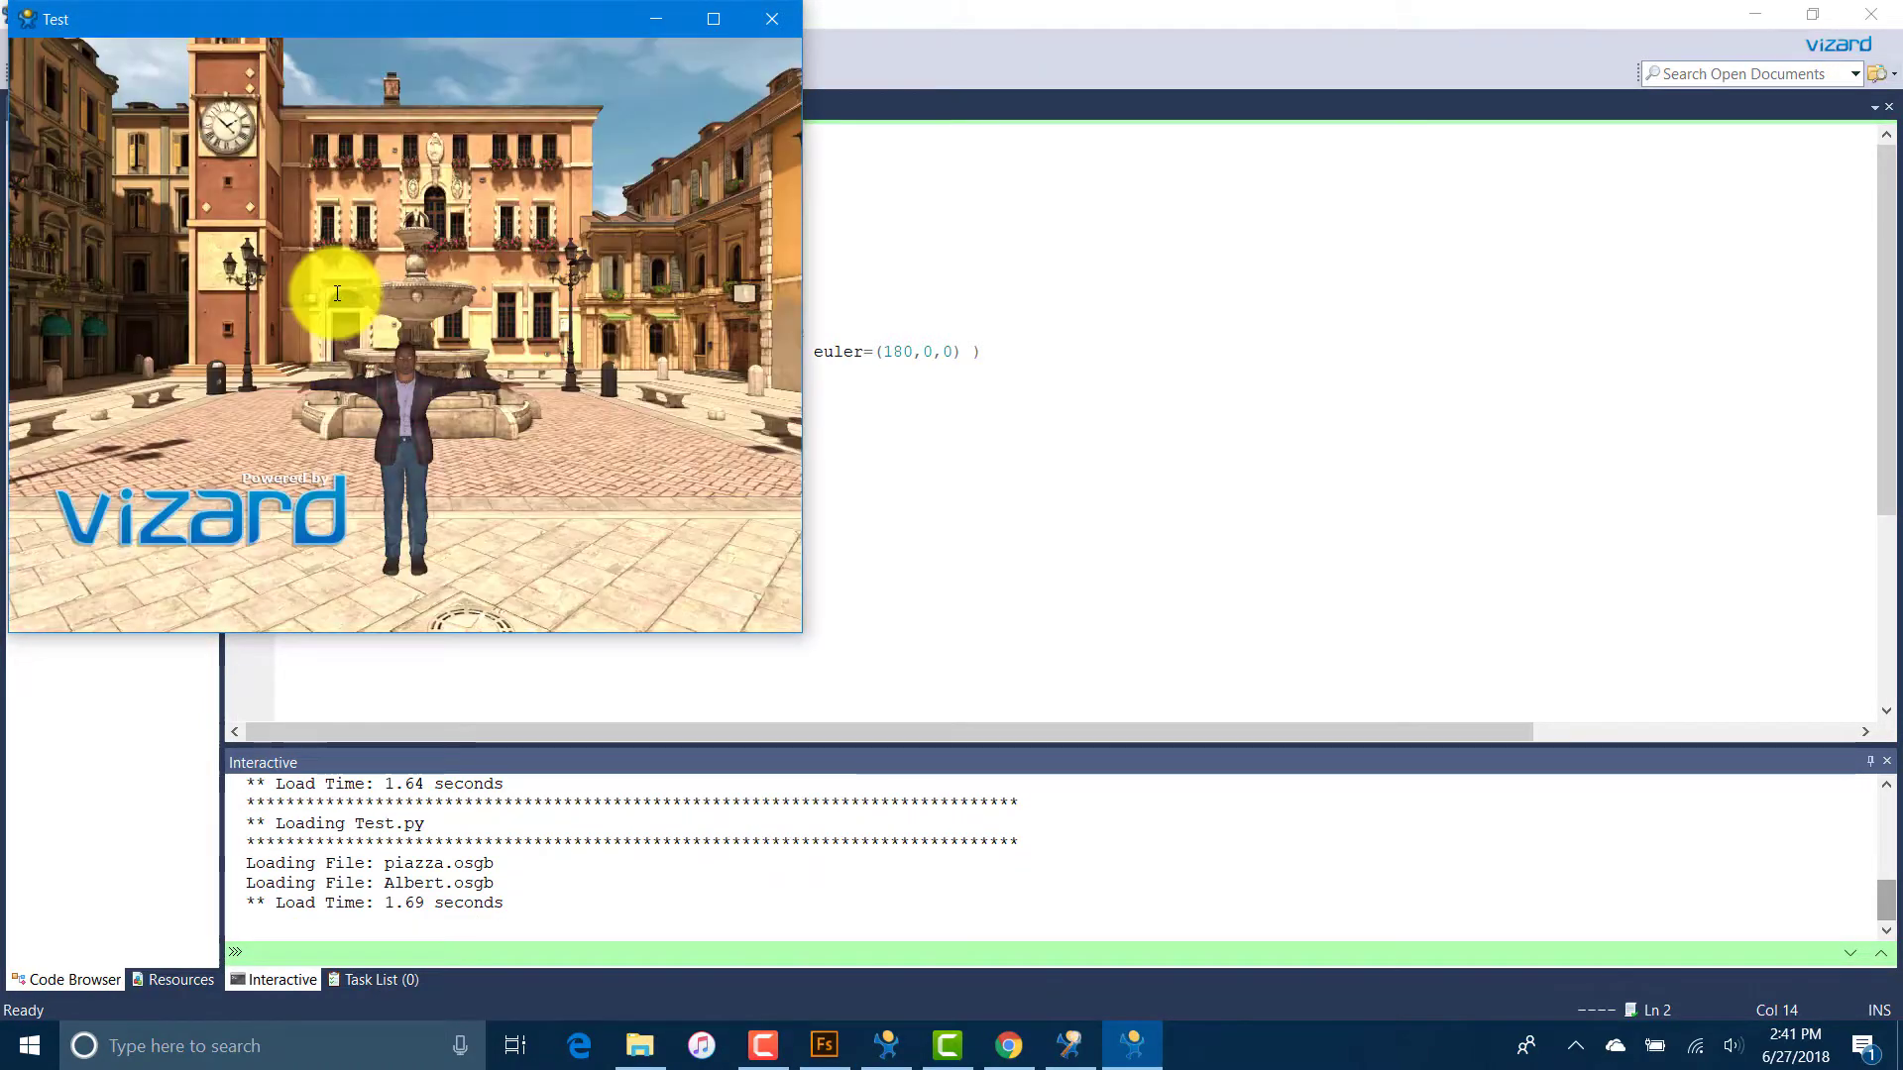
pyautogui.moveTo(626, 488)
pyautogui.mouseDown()
pyautogui.moveTo(274, 435)
pyautogui.moveTo(427, 167)
pyautogui.moveTo(406, 306)
pyautogui.mouseUp()
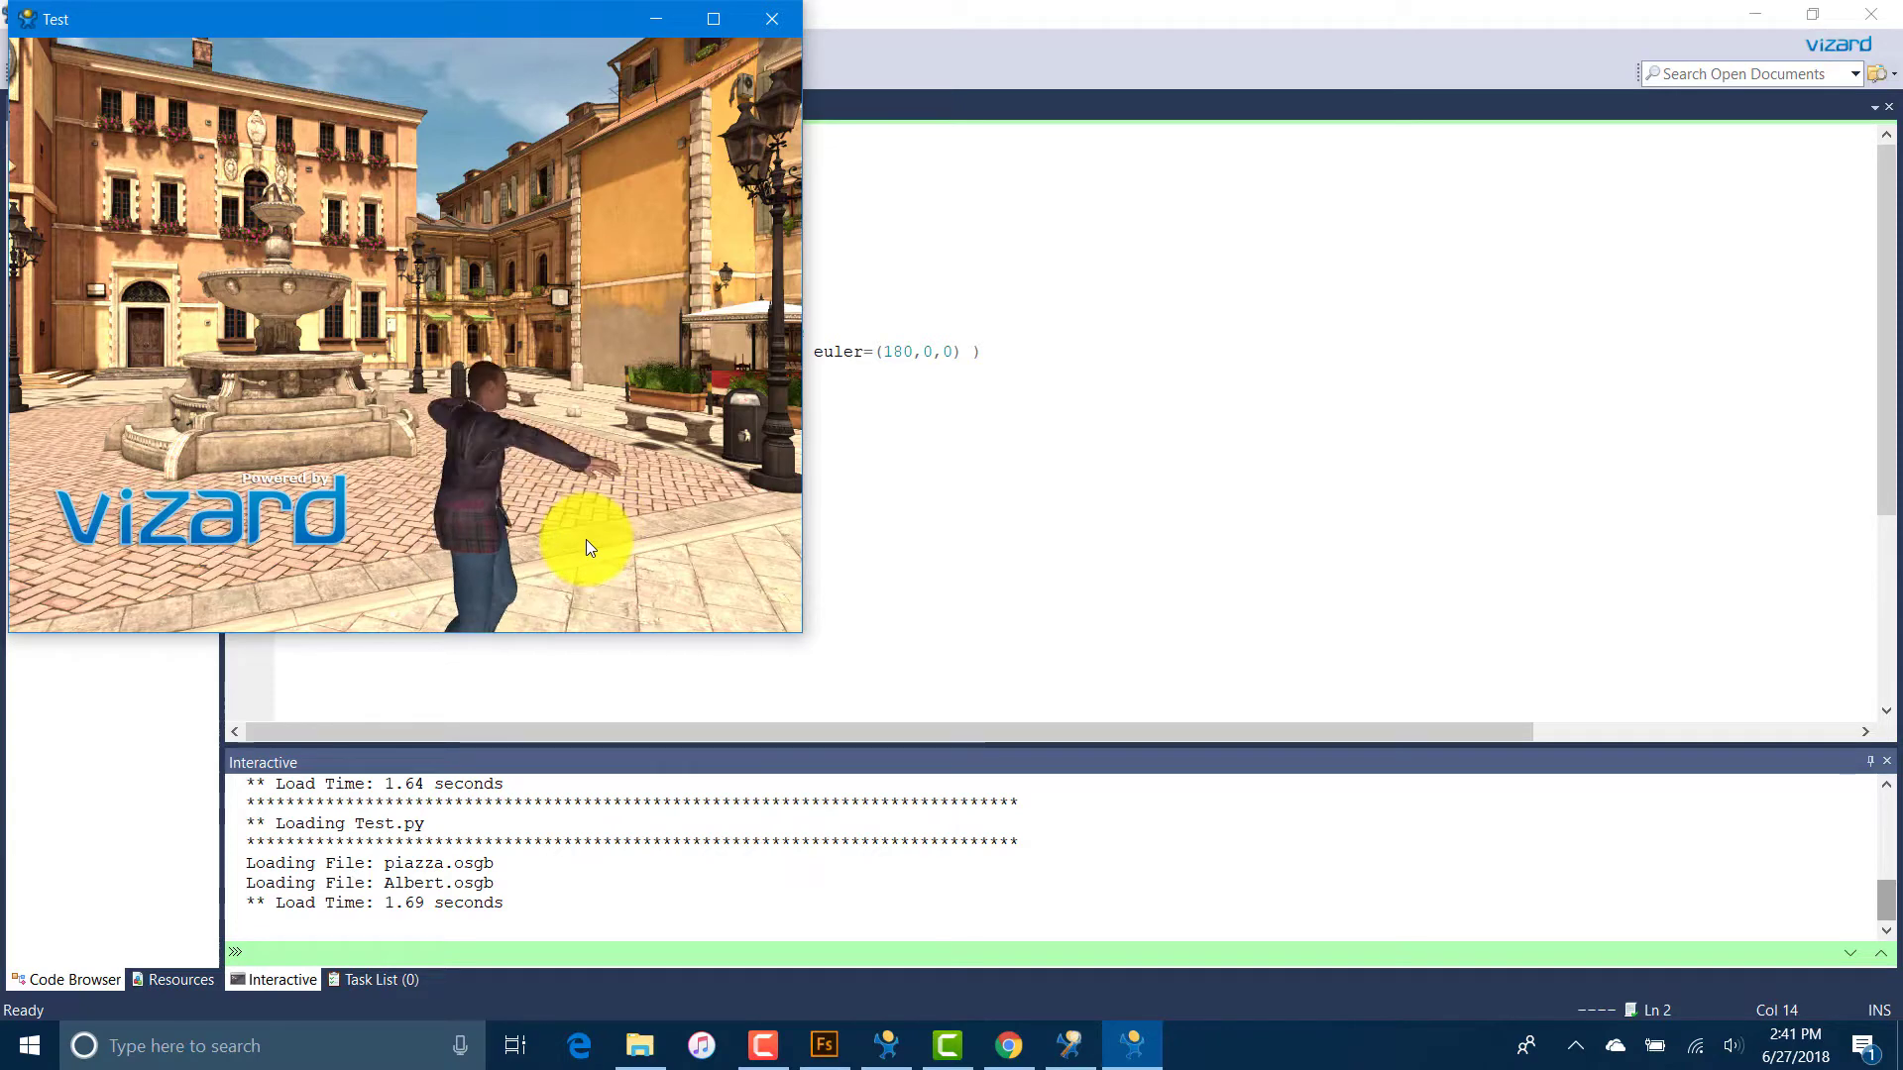
pyautogui.moveTo(598, 519); pyautogui.dragTo(594, 532)
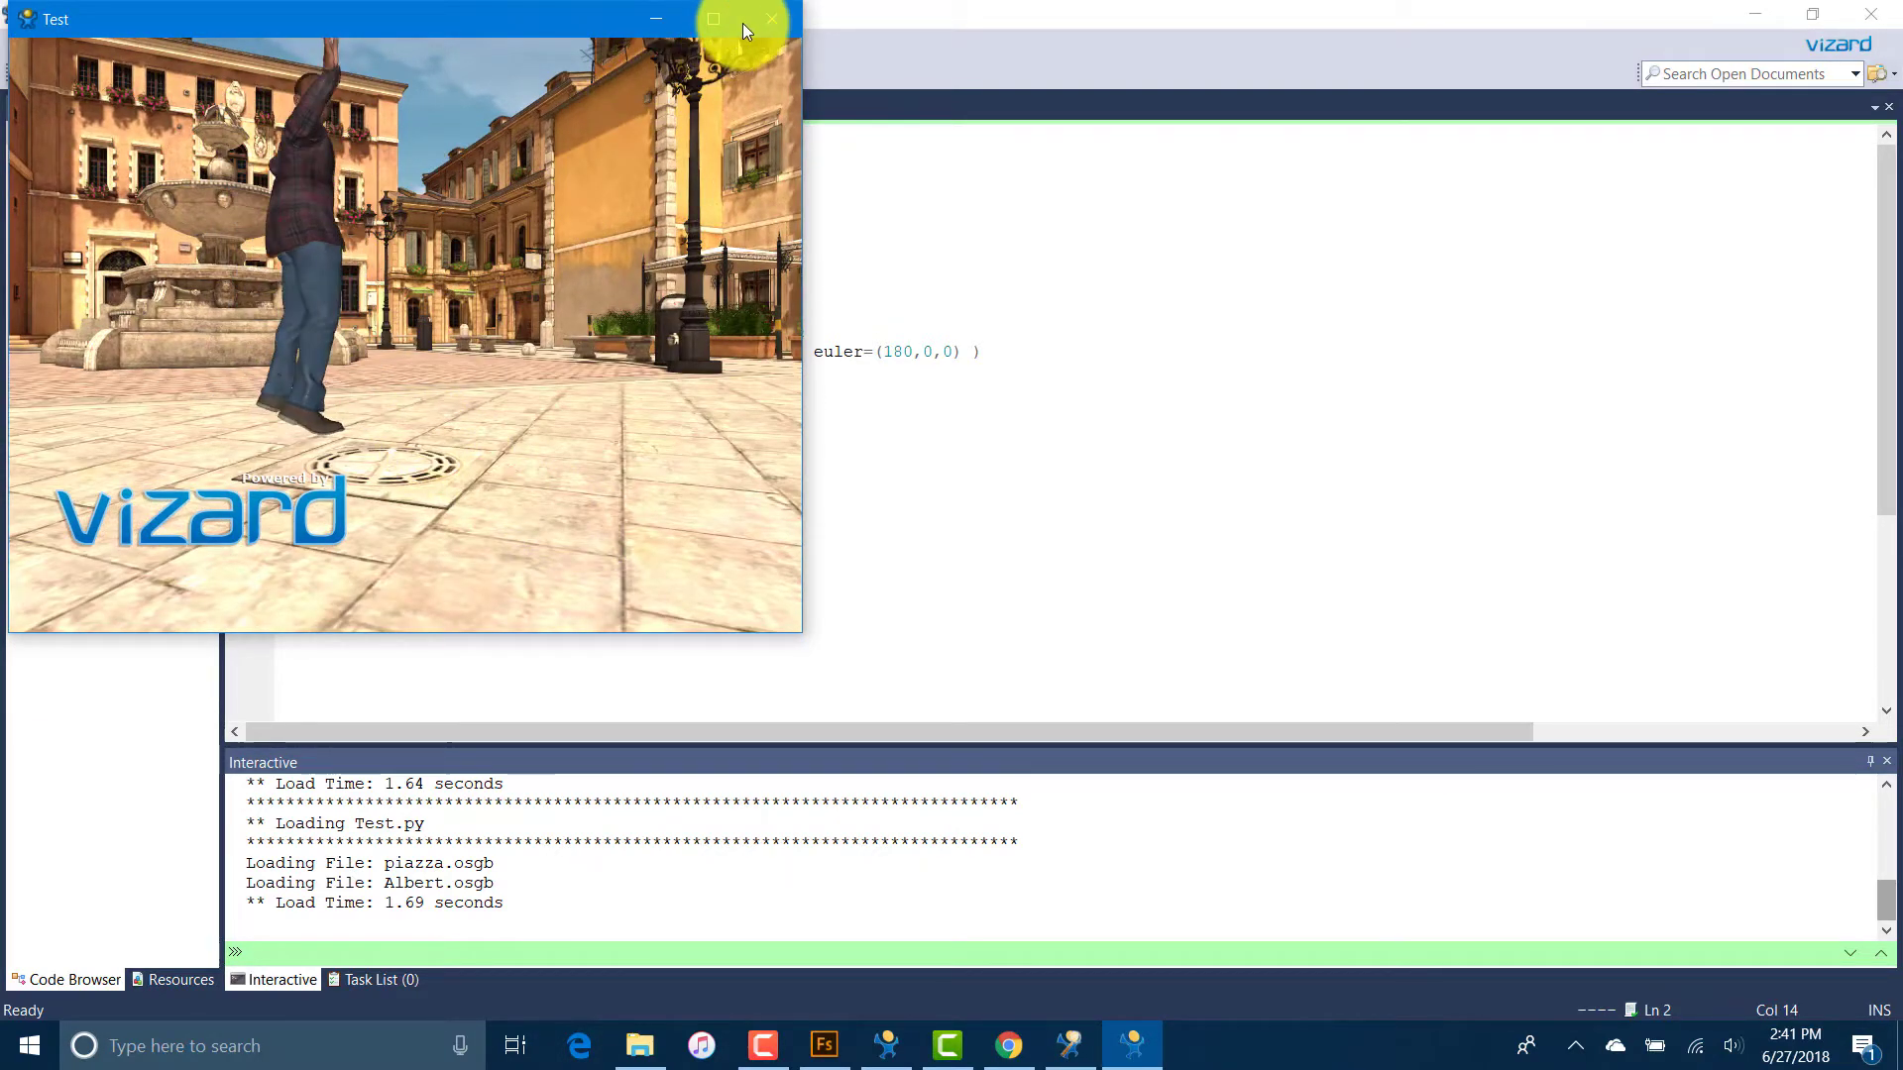
pyautogui.click(770, 20)
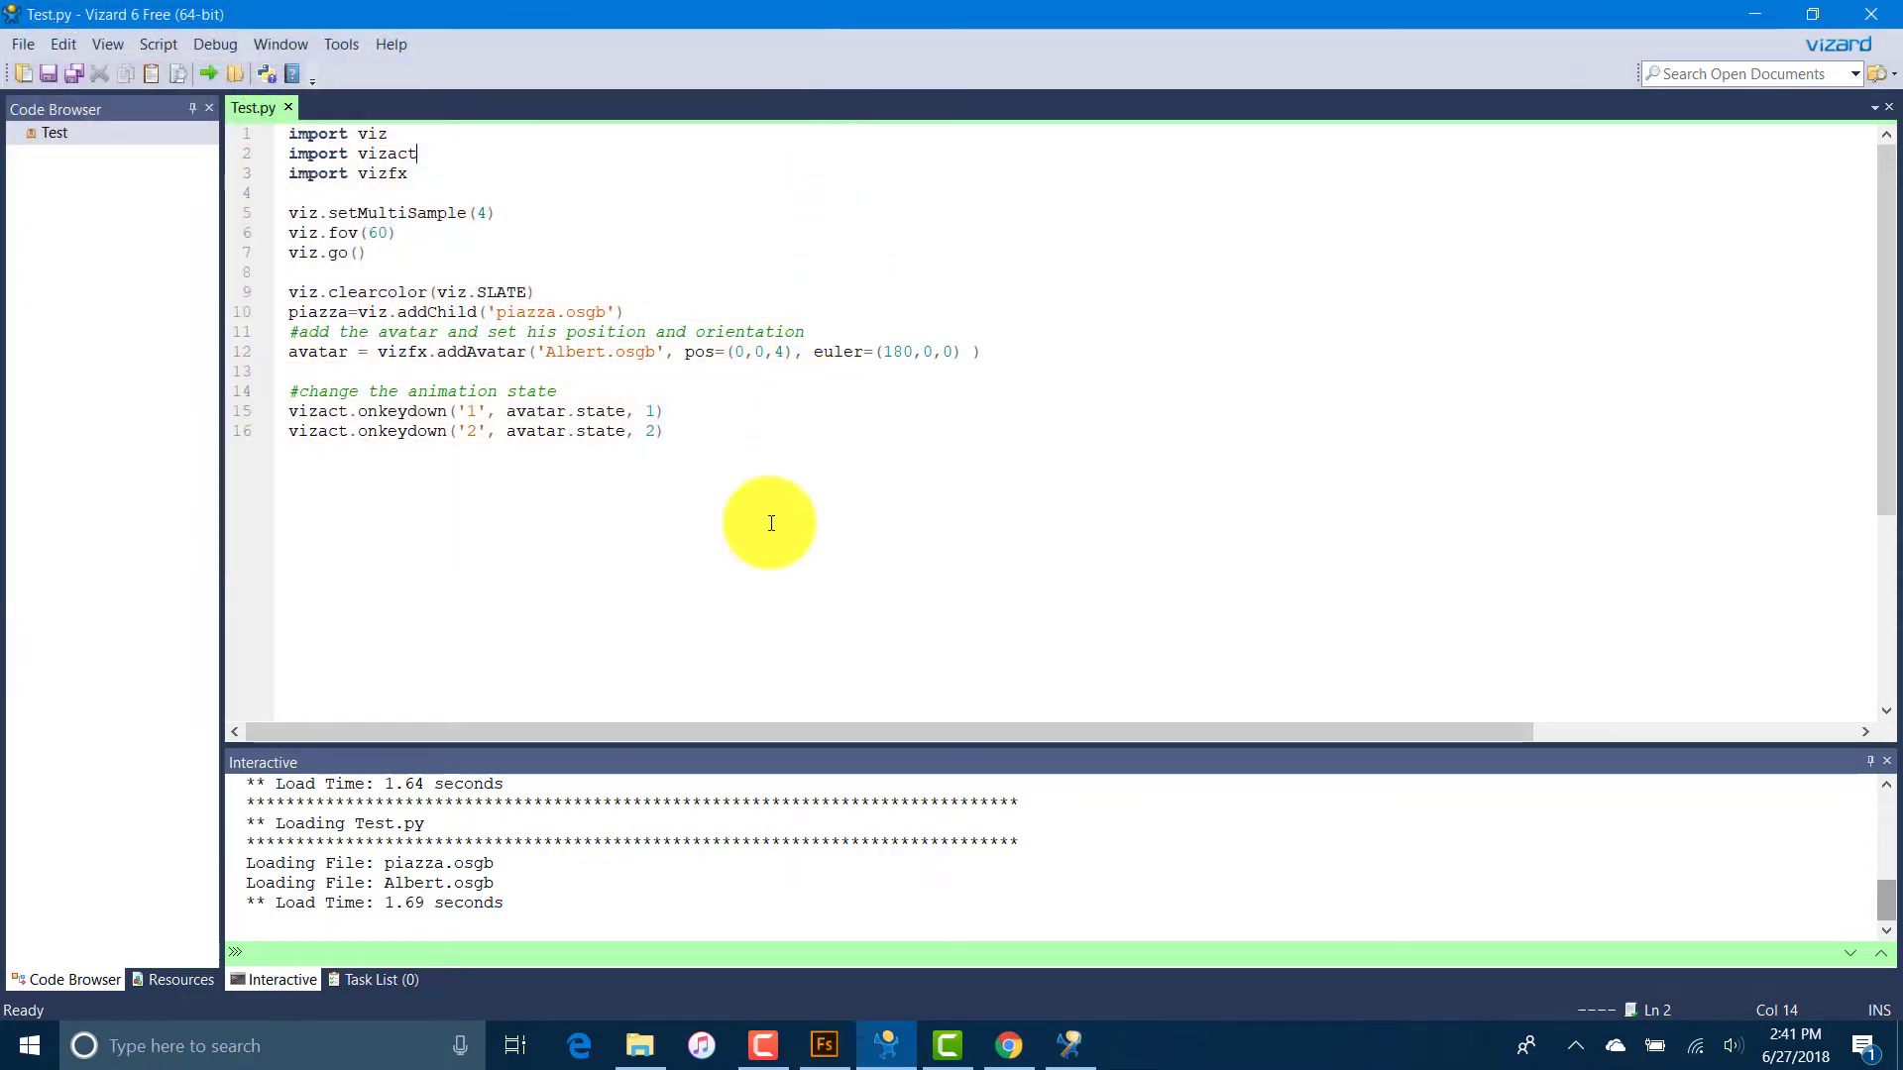